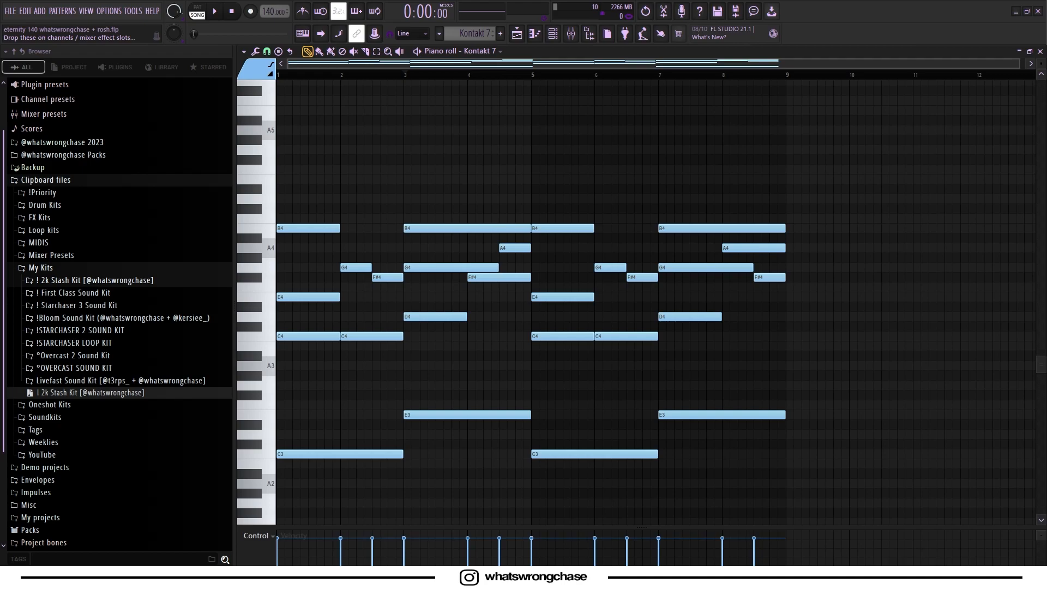
# Step: Play the Kontakt 7 chord pattern in the piano roll and stop the playback
pyautogui.scroll(-1, 638, 300)
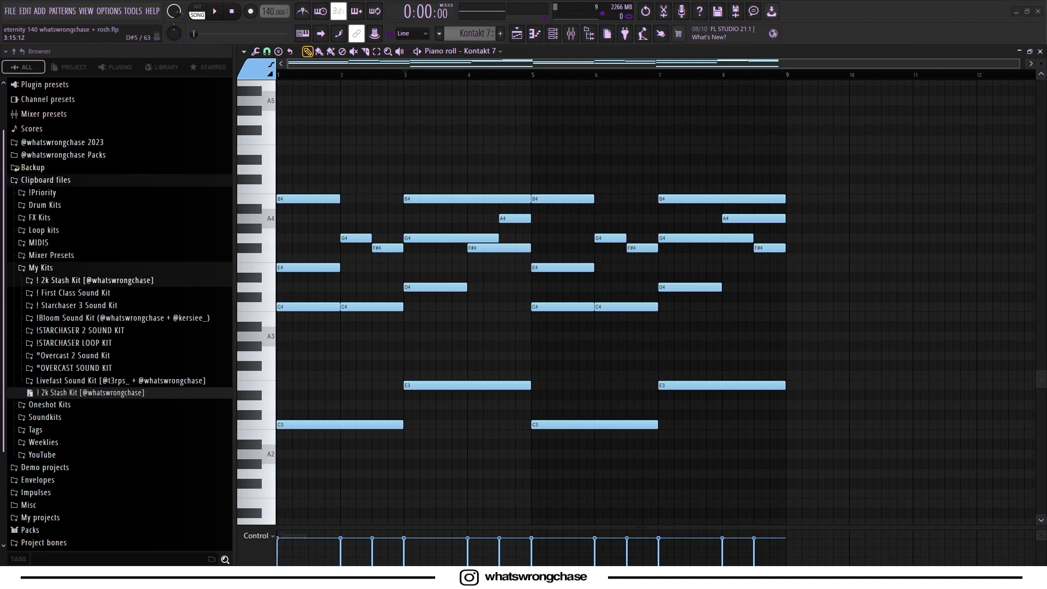
pyautogui.press('space')
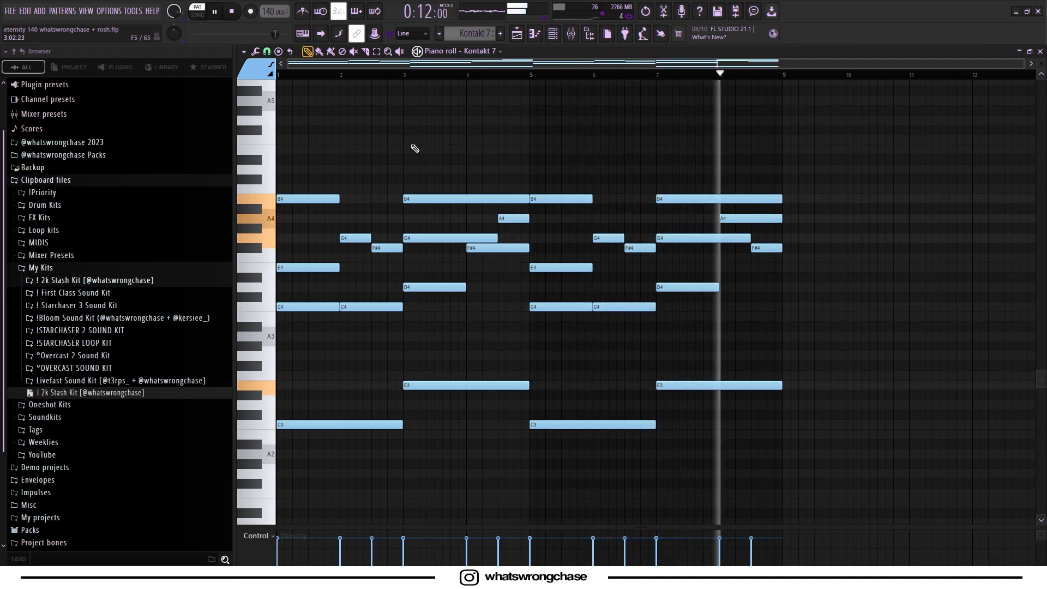
pyautogui.press('space')
# Step: Open the Kontakt 7 #3 pattern in the piano roll and play it through
pyautogui.press('F6')
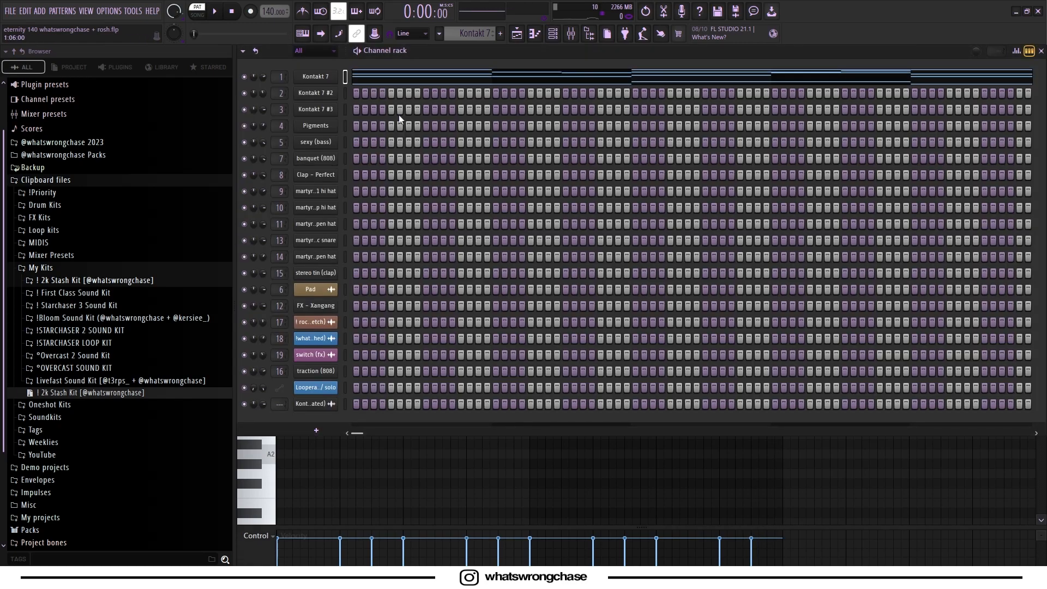
pyautogui.click(517, 34)
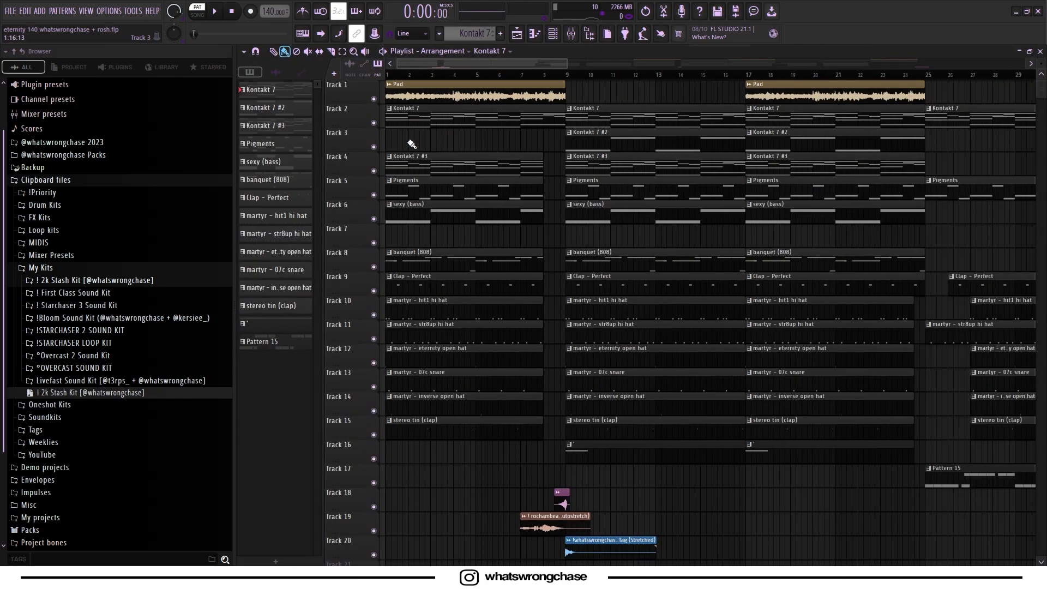
pyautogui.click(551, 39)
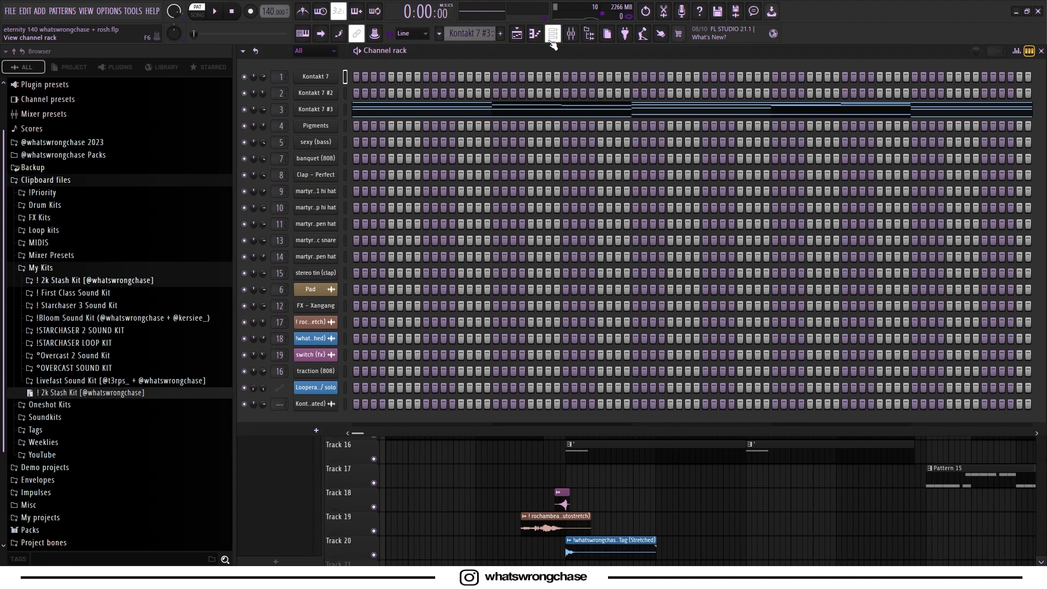
pyautogui.click(409, 101)
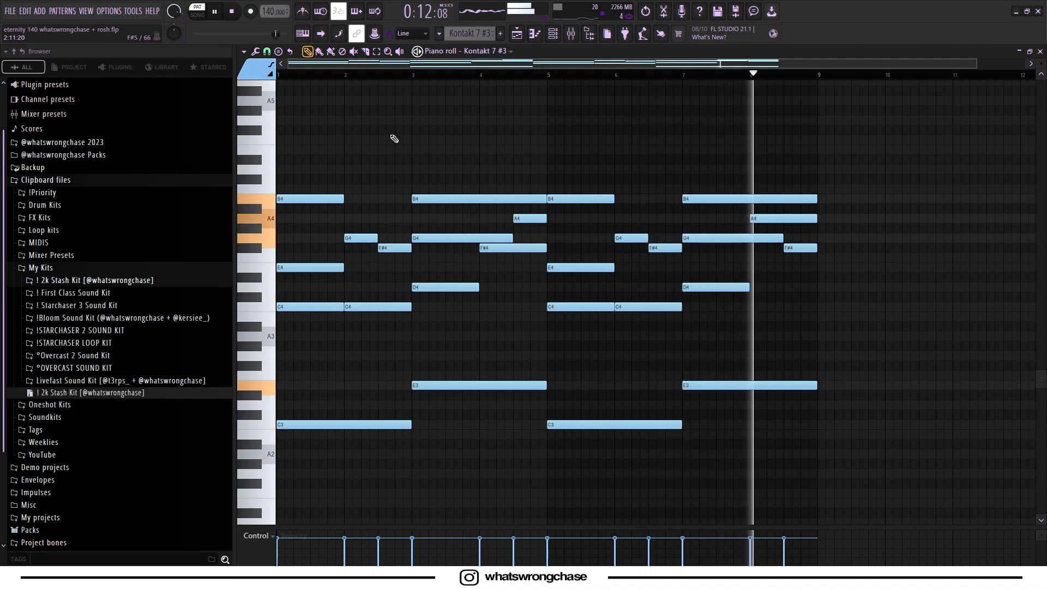
pyautogui.press('space')
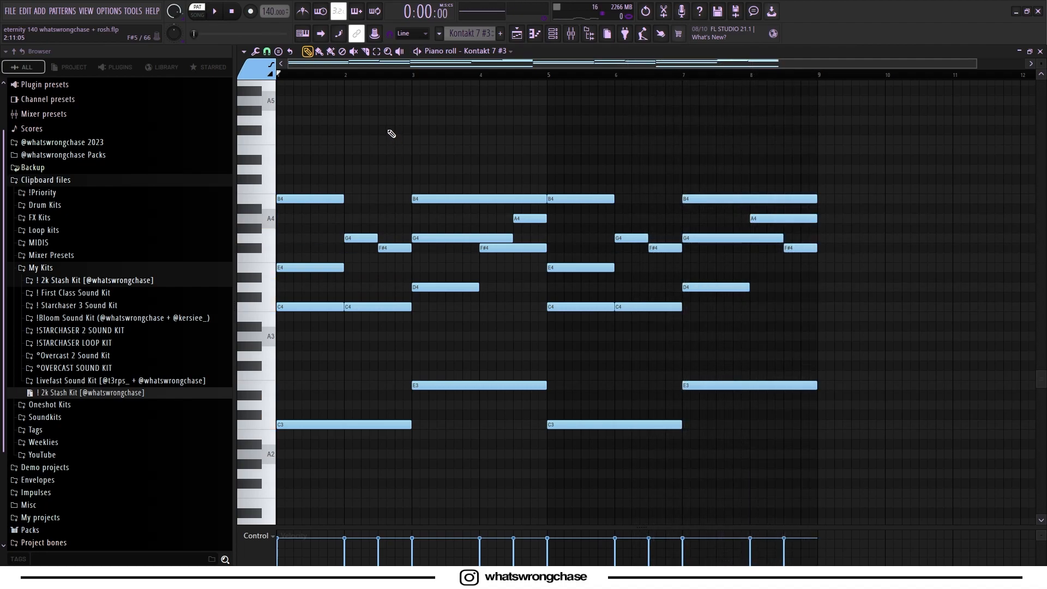
# Step: Open the Kontakt 7 #2 pattern from track 3 of the playlist and play it
pyautogui.click(517, 36)
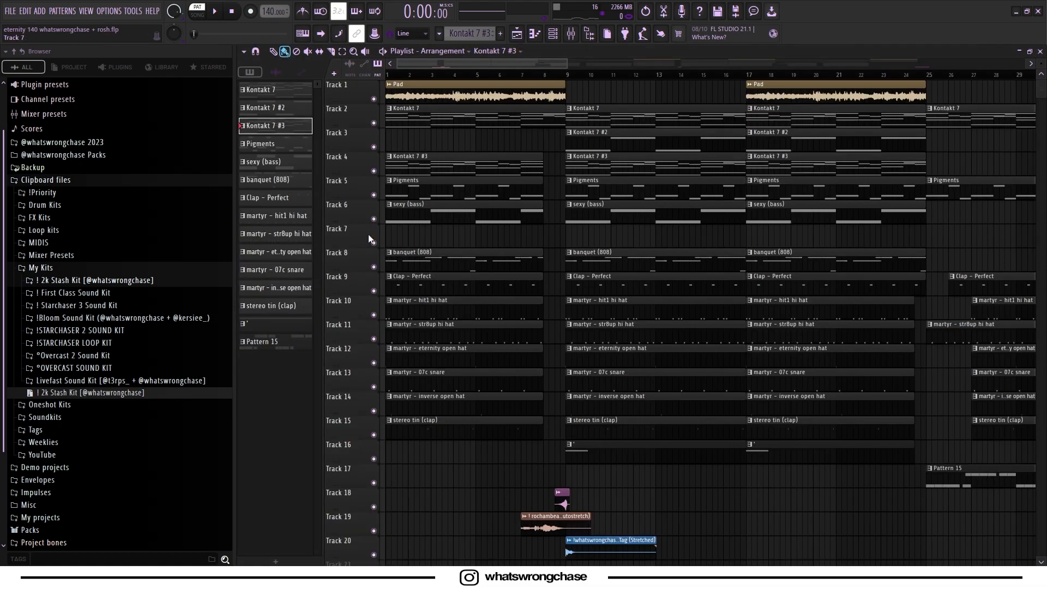
pyautogui.scroll(-2, 424, 241)
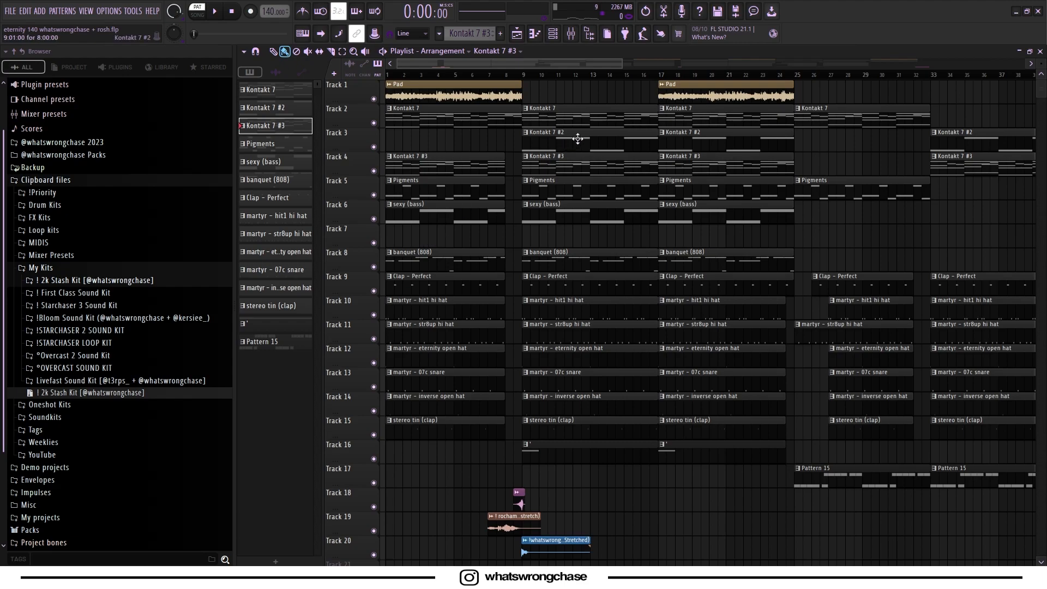
pyautogui.doubleClick(548, 142)
pyautogui.press('space')
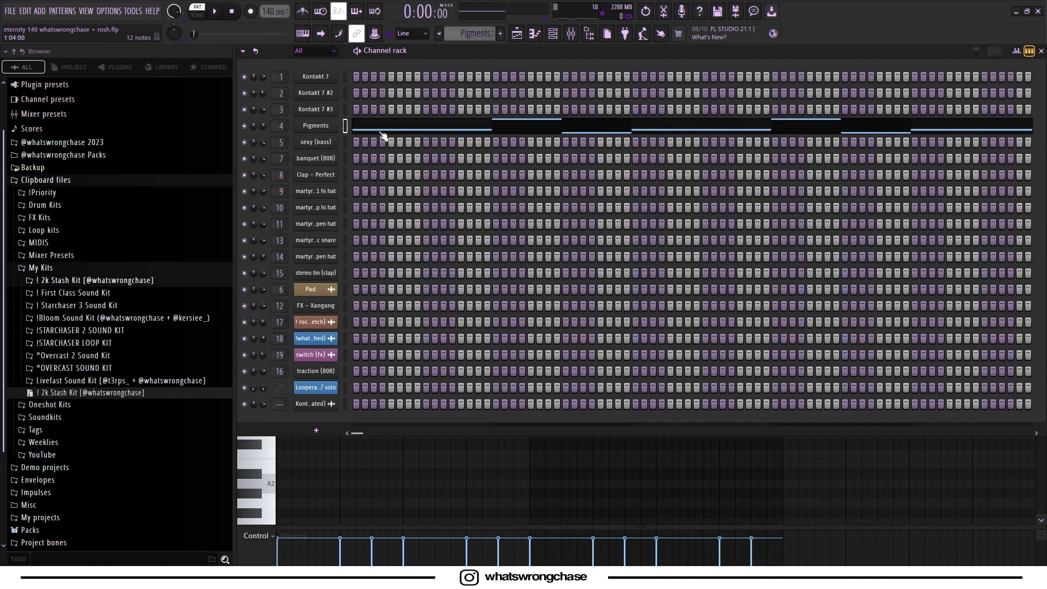
# Step: Open the Pigments pattern from the playlist and examine the effects on its mixer insert
pyautogui.click(516, 33)
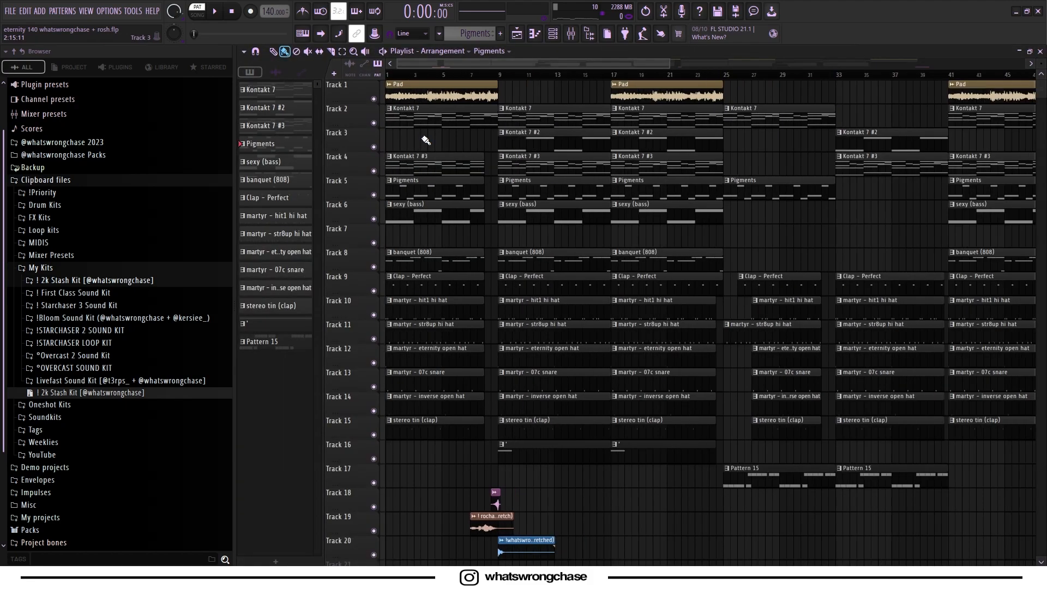
pyautogui.doubleClick(414, 190)
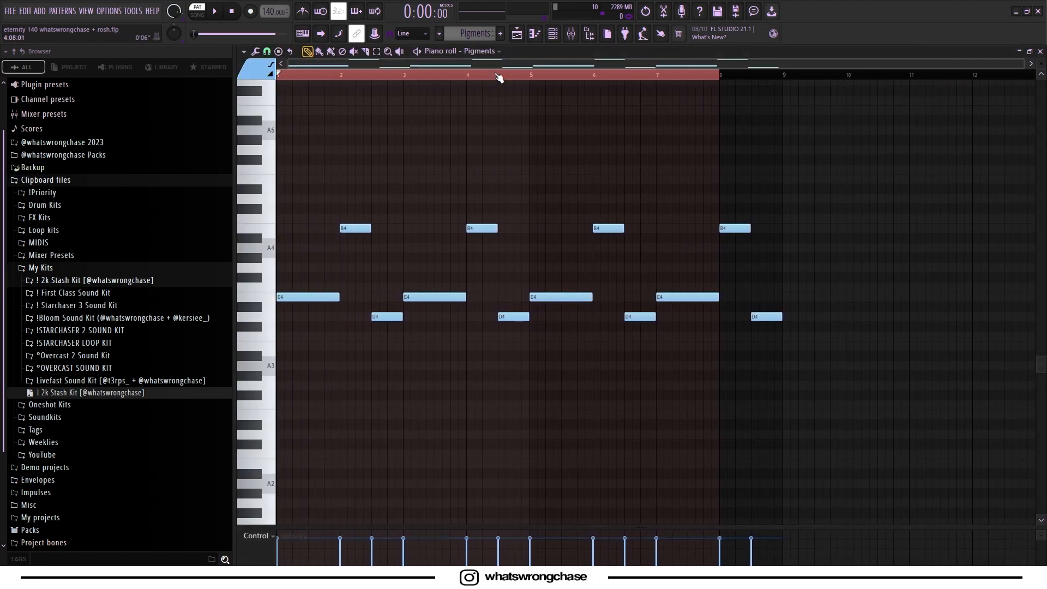
pyautogui.click(570, 34)
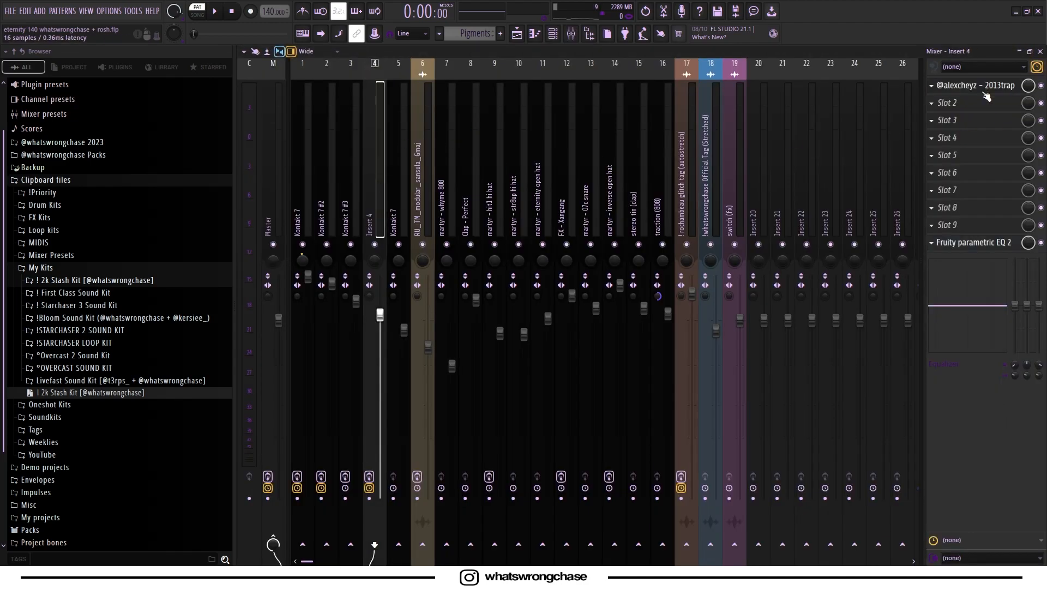
# Step: Return to the Pigments notes in the piano roll and play the pattern
pyautogui.click(515, 34)
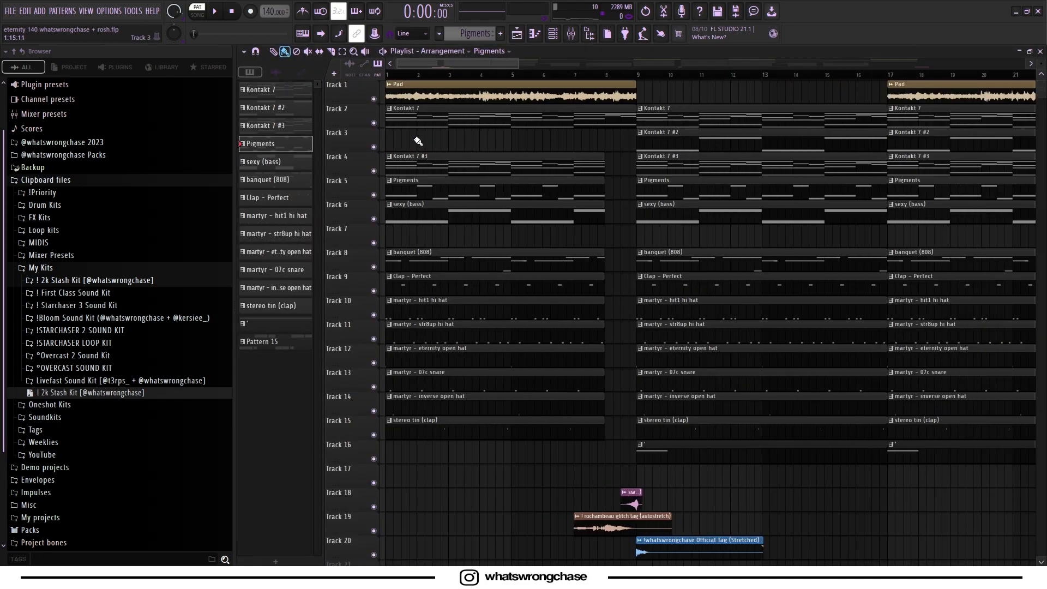
pyautogui.press('F7')
pyautogui.press('space')
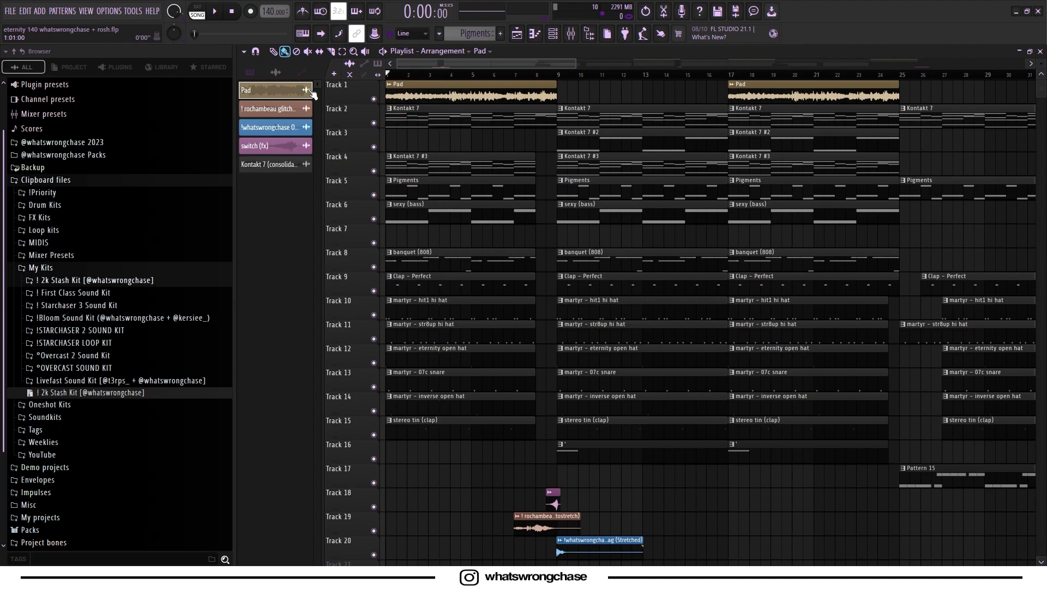
# Step: Examine the Pad audio clip's sample settings, close them, and solo the Pad track
pyautogui.doubleClick(430, 87)
pyautogui.moveTo(457, 173); pyautogui.dragTo(427, 160)
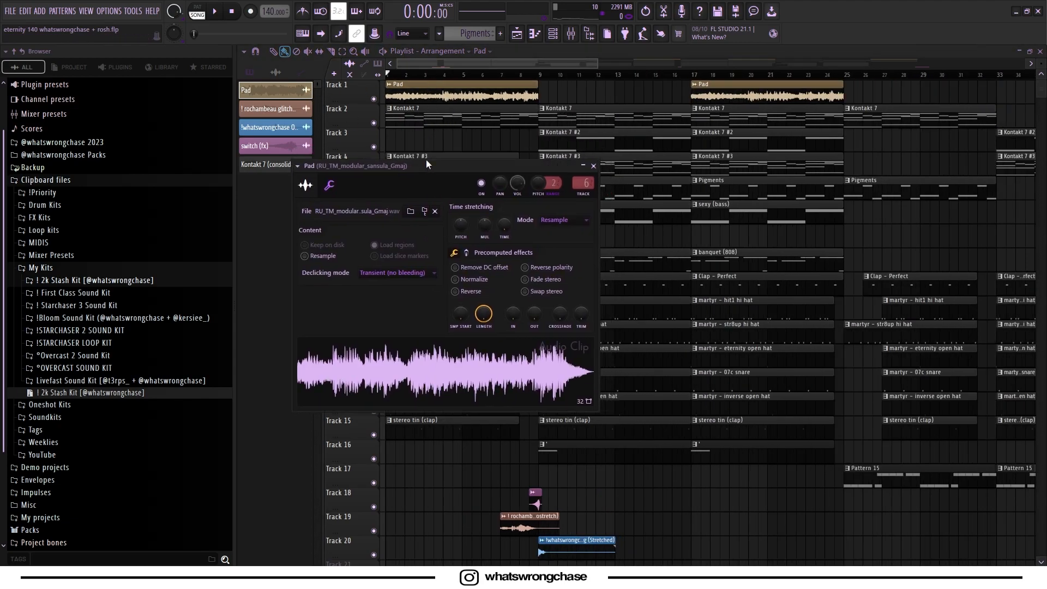
pyautogui.click(594, 166)
pyautogui.rightClick(374, 99)
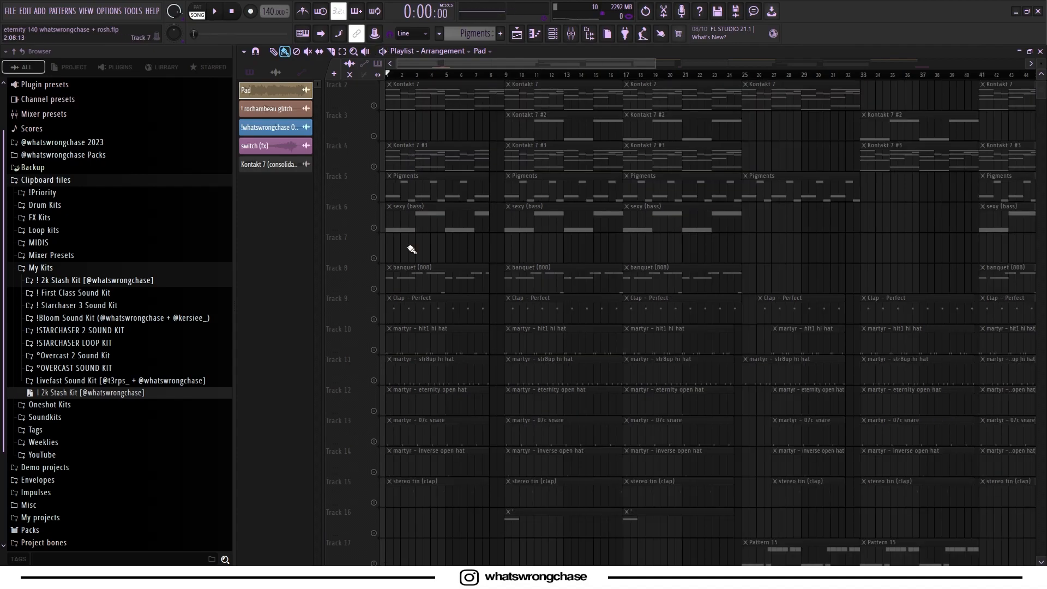
# Step: Solo track 6 and play the sexy (bass) pattern in the piano roll
pyautogui.scroll(-1, 411, 245)
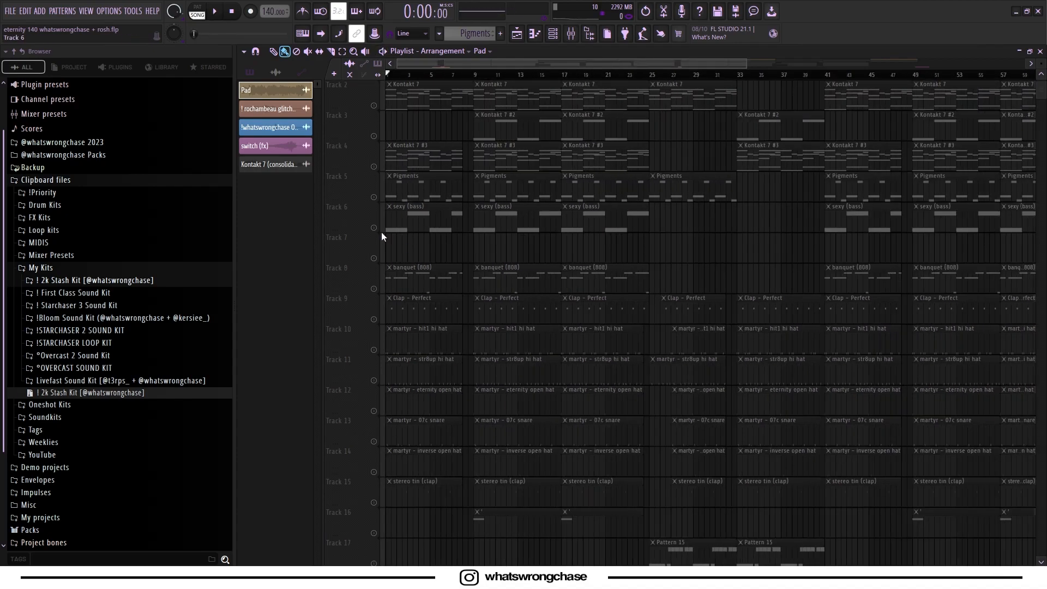
pyautogui.rightClick(374, 228)
pyautogui.scroll(1, 426, 154)
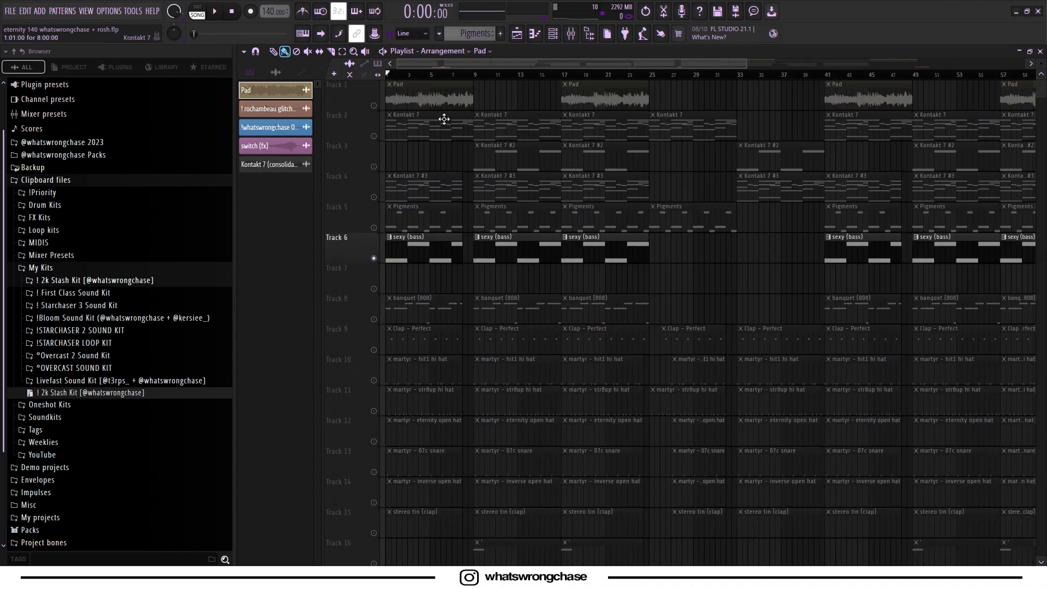
pyautogui.scroll(2, 355, 193)
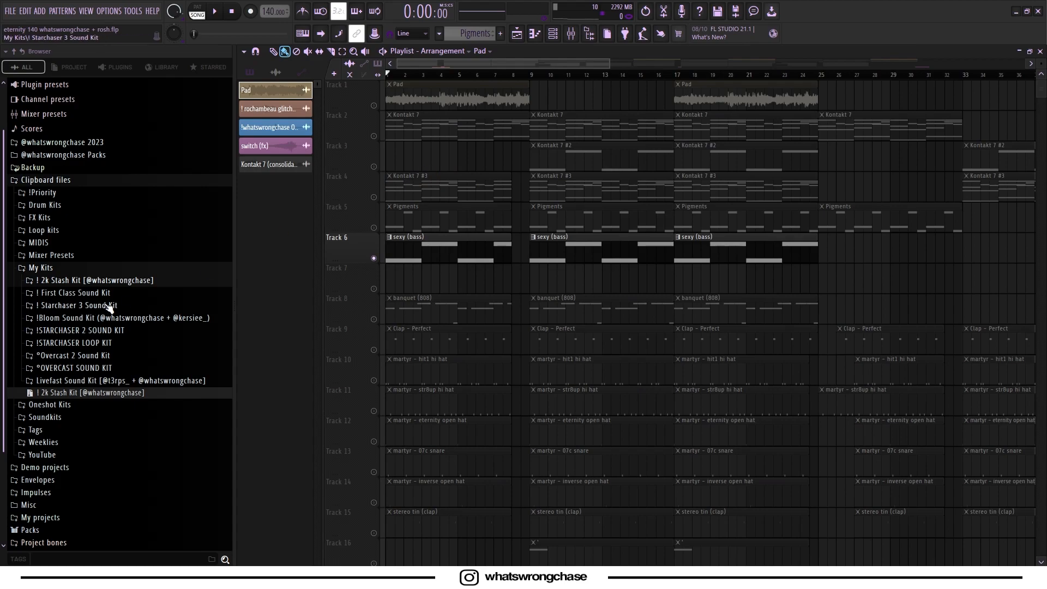
pyautogui.scroll(2, 428, 169)
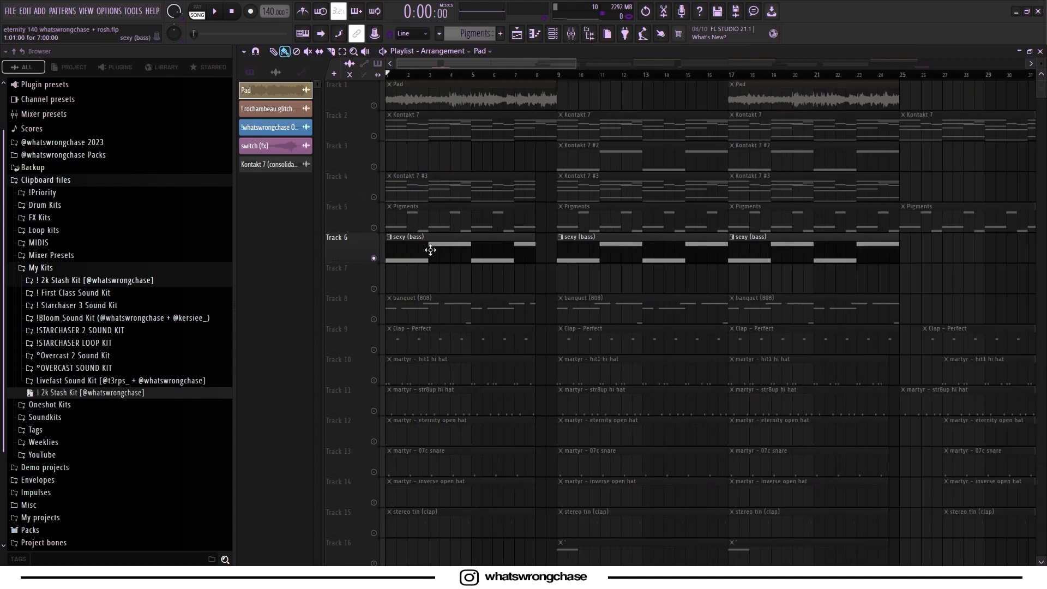
pyautogui.doubleClick(425, 252)
pyautogui.press('space')
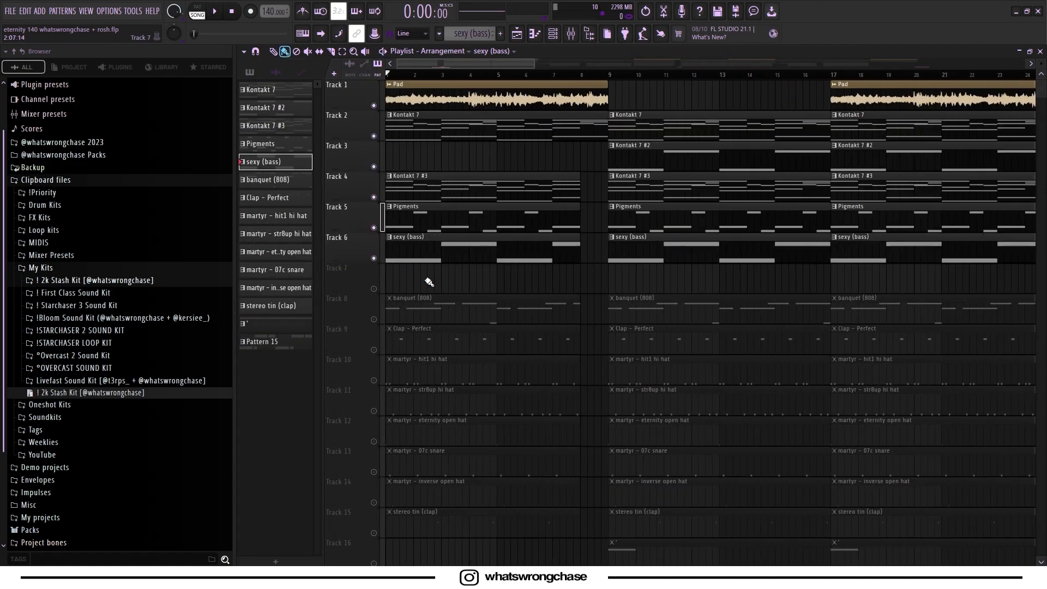
# Step: Select bars 1 to 16 of the playlist, play the six melodic tracks together, and clear the selection
pyautogui.scroll(-2, 421, 282)
pyautogui.scroll(-1, 392, 136)
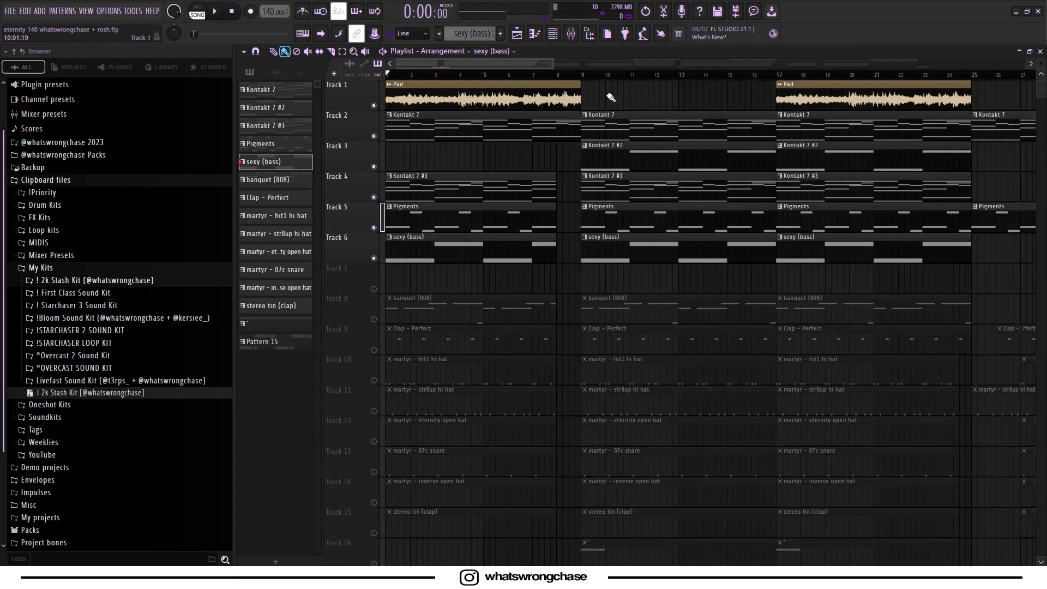
pyautogui.scroll(-1, 650, 90)
pyautogui.moveTo(700, 77); pyautogui.dragTo(386, 76)
pyautogui.press('space')
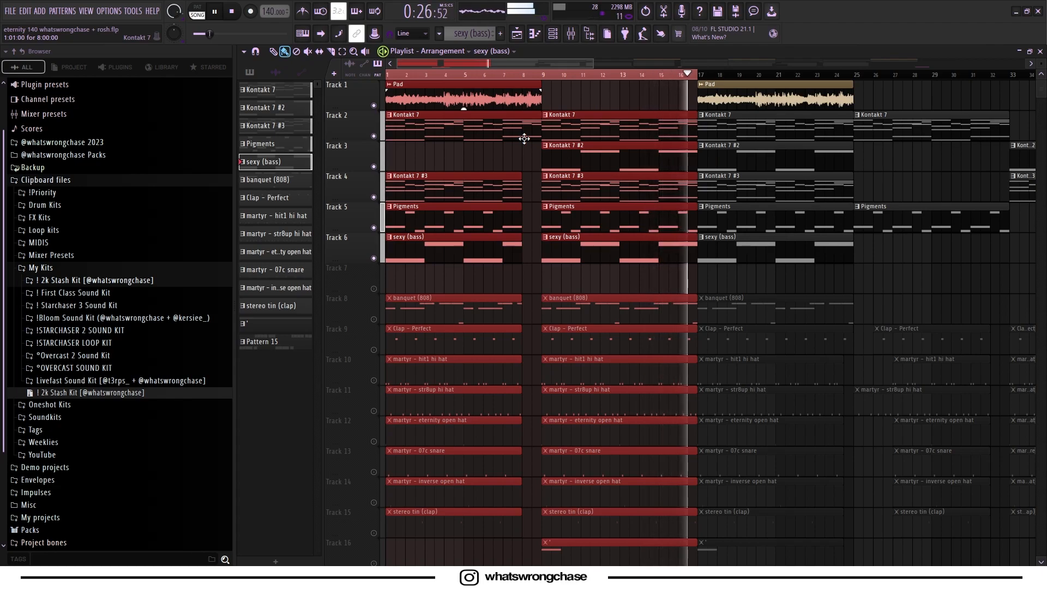
pyautogui.press('space')
pyautogui.keyDown('ctrl'); pyautogui.click(394, 145); pyautogui.keyUp('ctrl')
# Step: Unmute track 8 and make banquet (808) the active pattern
pyautogui.scroll(-4, 393, 145)
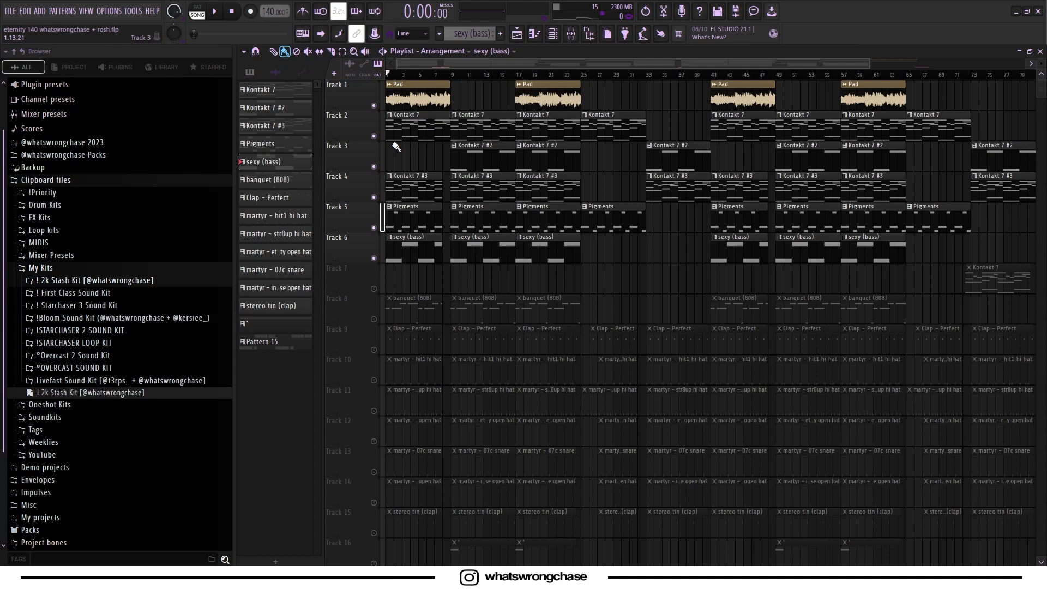
pyautogui.scroll(-4, 394, 146)
pyautogui.scroll(3, 381, 169)
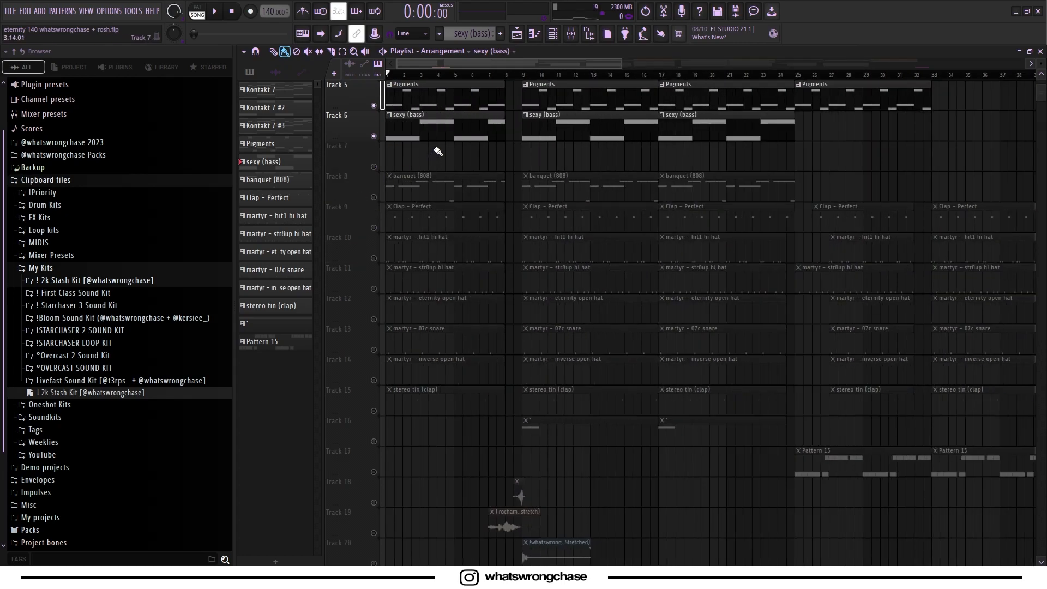
pyautogui.scroll(-4, 431, 156)
pyautogui.scroll(5, 428, 157)
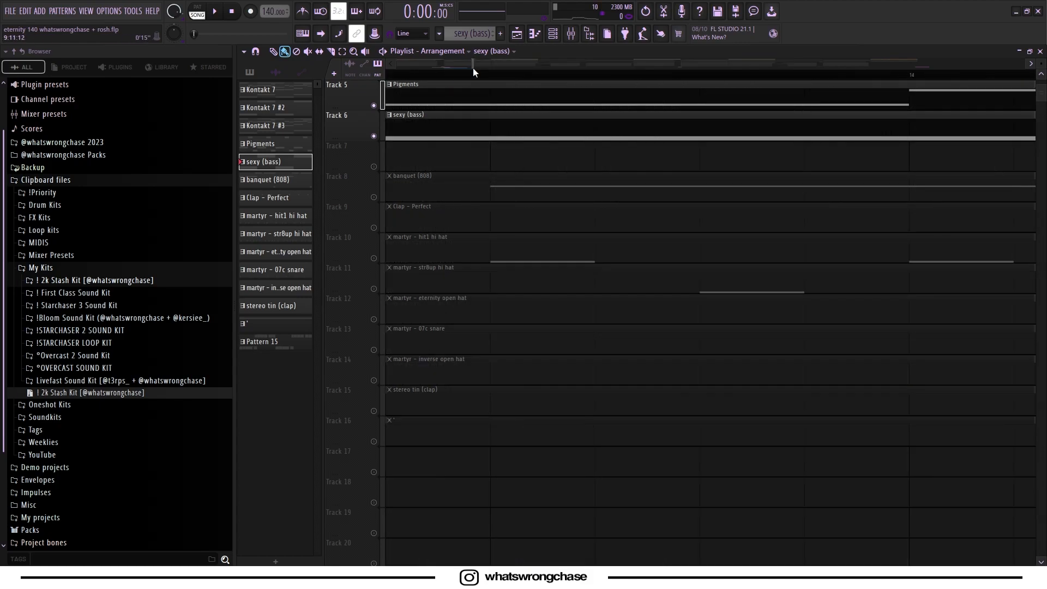
pyautogui.scroll(-6, 429, 159)
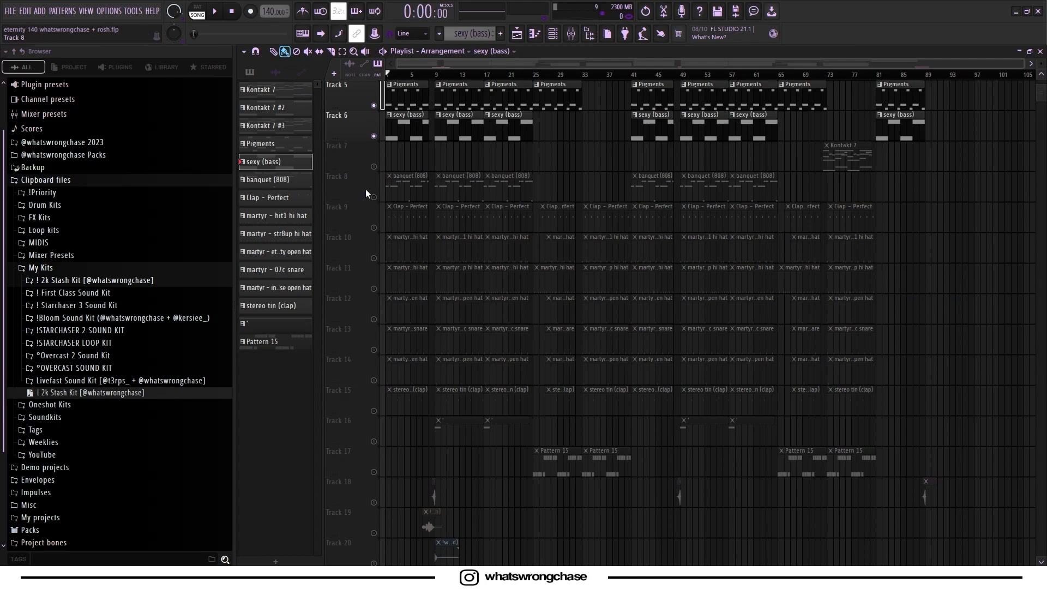
pyautogui.scroll(5, 431, 76)
pyautogui.click(267, 179)
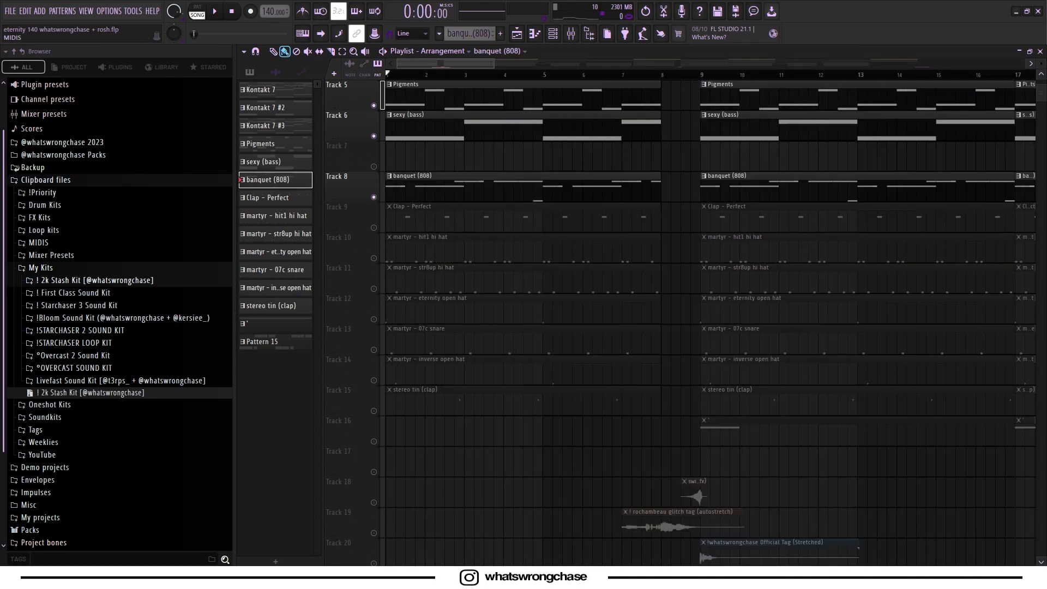
# Step: Browse the sound kit folders under My Kits and play the banquet (808) pattern in the piano roll
pyautogui.click(149, 276)
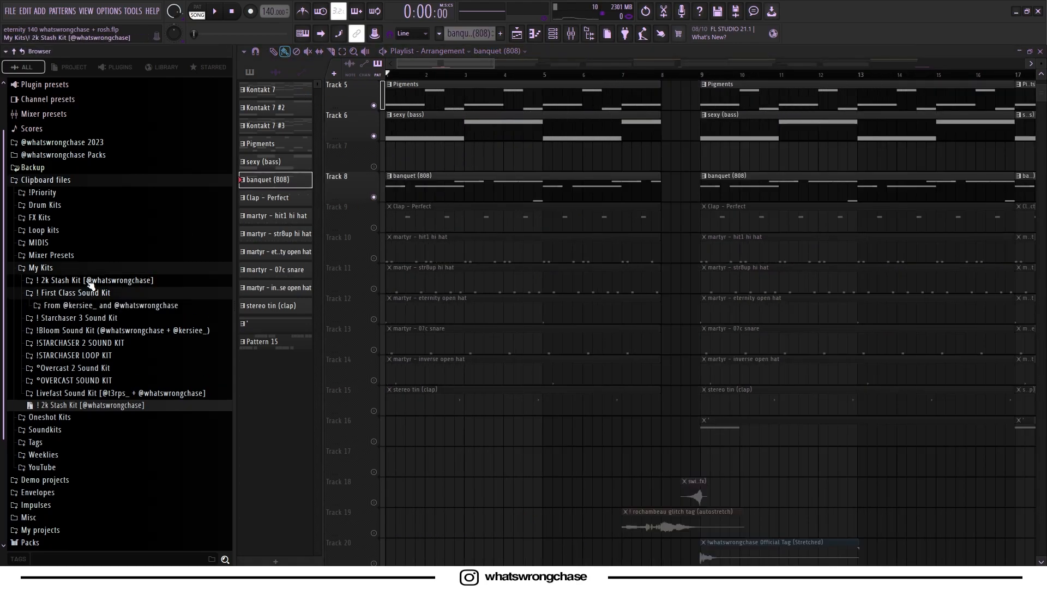
pyautogui.press('F7')
pyautogui.press('space')
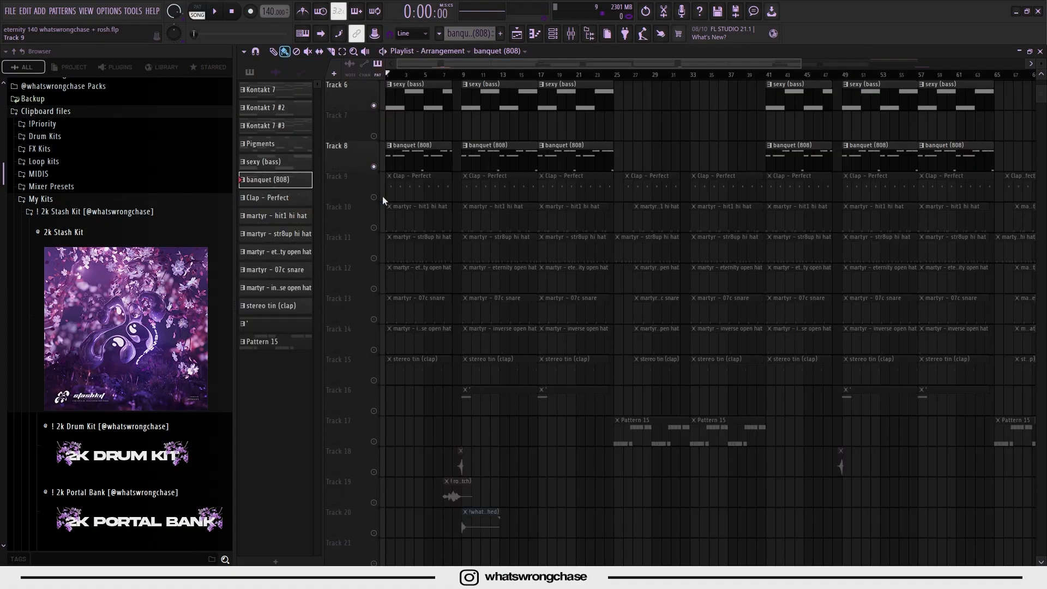
# Step: Unmute track 9 and open the Clap - Perfect pattern's notes in the piano roll
pyautogui.click(374, 197)
pyautogui.scroll(3, 353, 192)
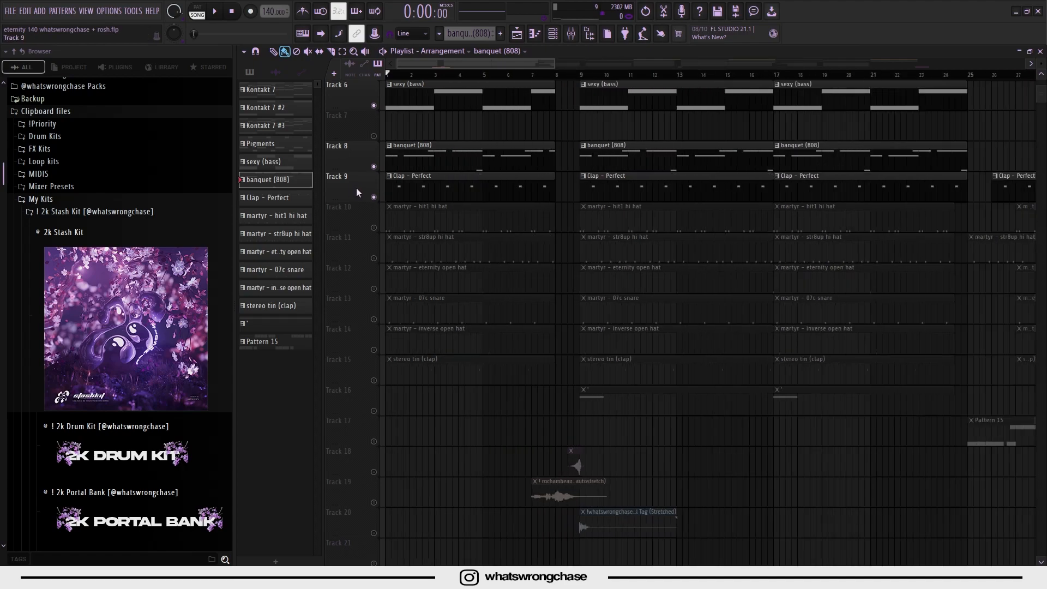
pyautogui.doubleClick(412, 189)
pyautogui.rightClick(493, 75)
pyautogui.scroll(1, 489, 140)
pyautogui.scroll(-1, 463, 155)
pyautogui.scroll(2, 412, 177)
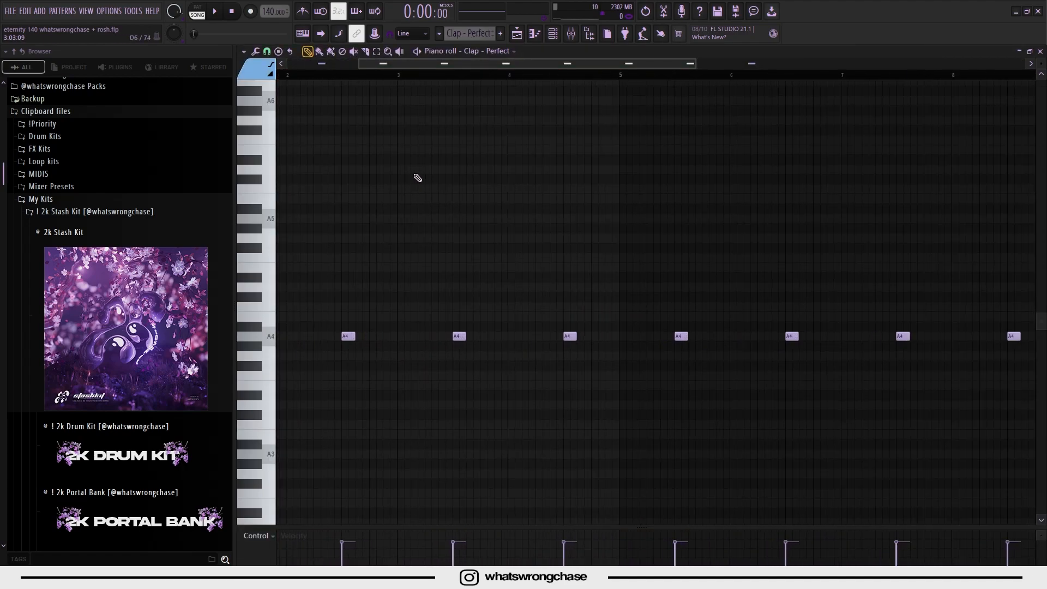
pyautogui.scroll(-2, 381, 197)
pyautogui.scroll(1, 360, 238)
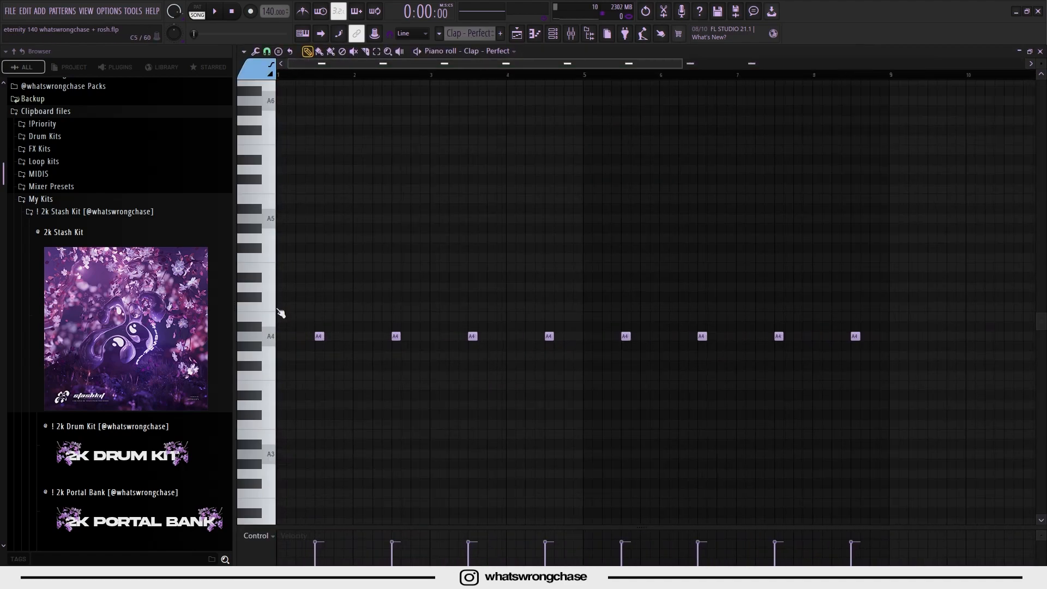
pyautogui.scroll(1, 349, 289)
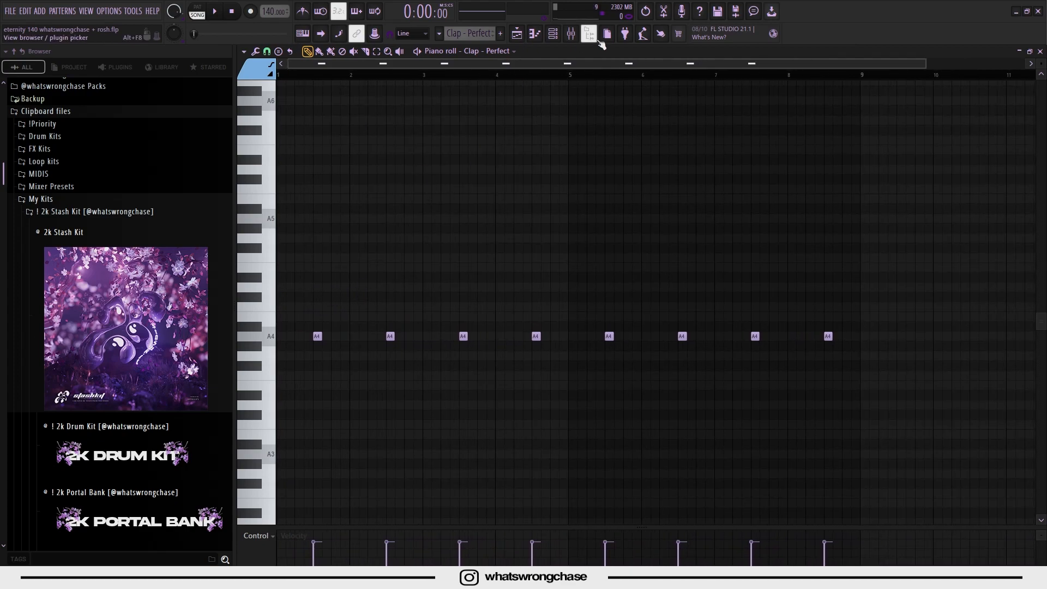
# Step: Play the Clap - Perfect pattern, and play the two martyr hi-hat tracks (10 and 11) on their own in the playlist
pyautogui.press('space')
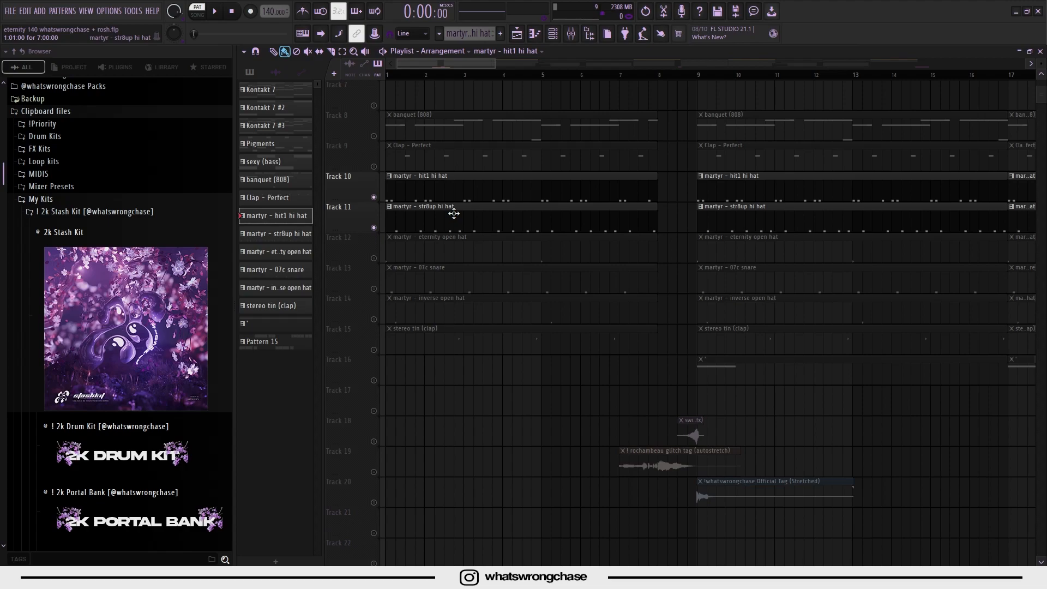
pyautogui.scroll(2, 437, 204)
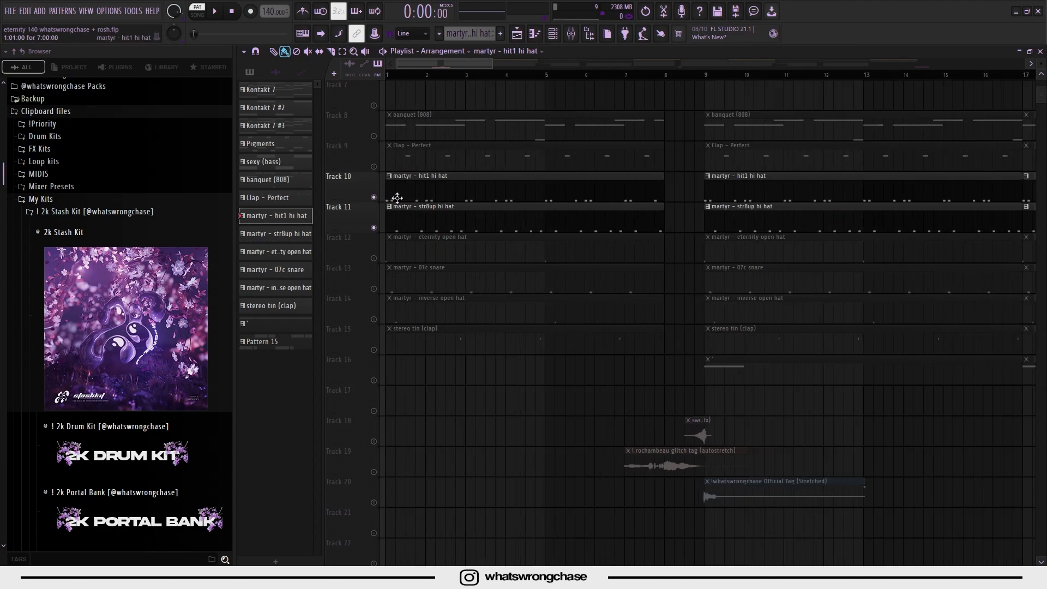
pyautogui.scroll(2, 397, 198)
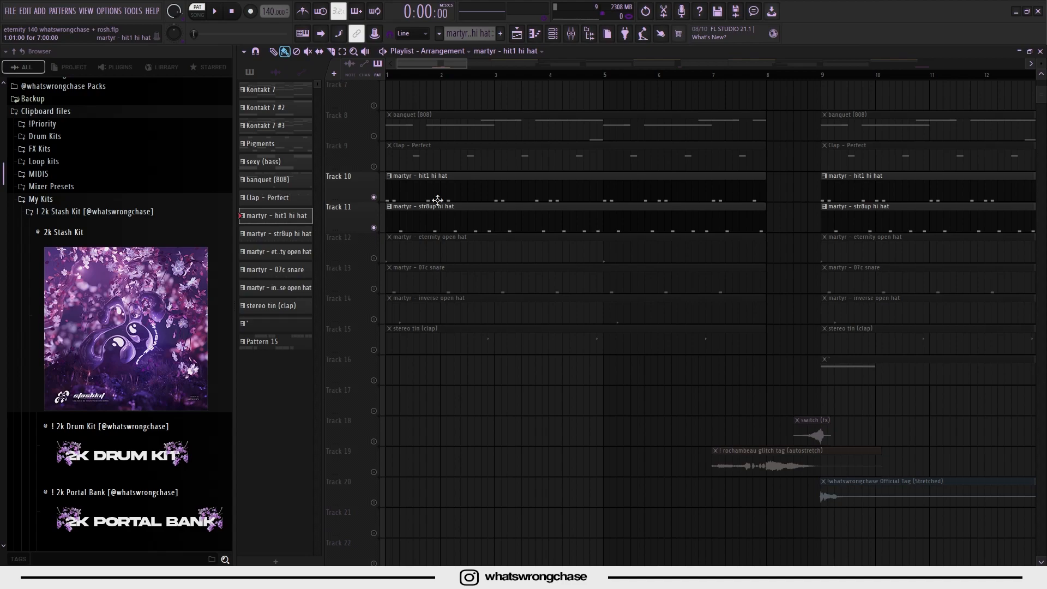
pyautogui.scroll(2, 462, 207)
pyautogui.press('space')
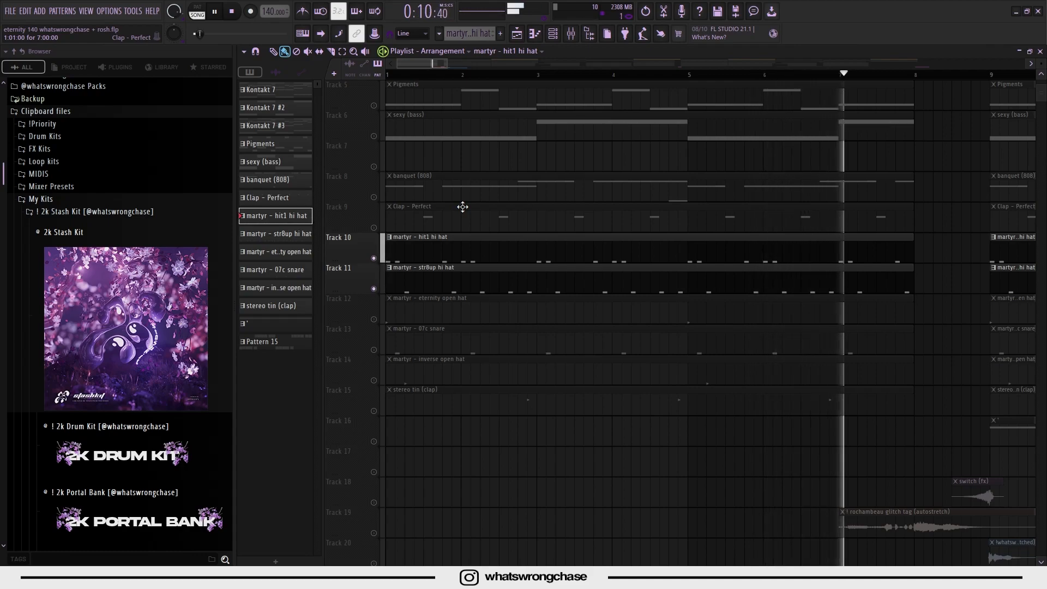
pyautogui.press('space')
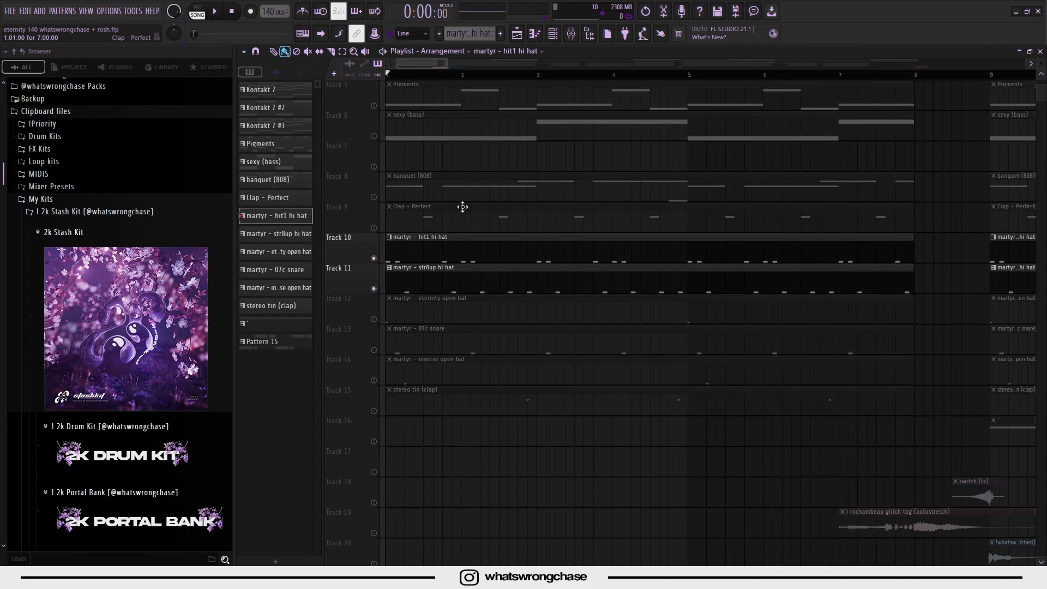
# Step: Unmute the snare, inverse open hat, stereo tin clap and accent tracks (13 to 16) alongside the eternity open hat on track 12
pyautogui.scroll(-4, 393, 211)
pyautogui.scroll(3, 605, 193)
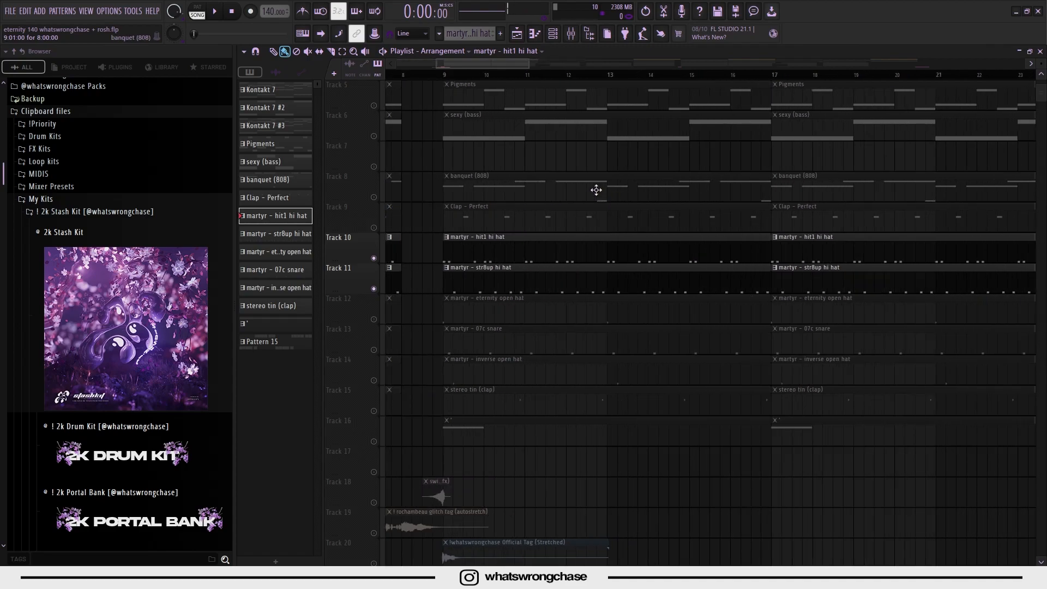
pyautogui.scroll(1, 400, 284)
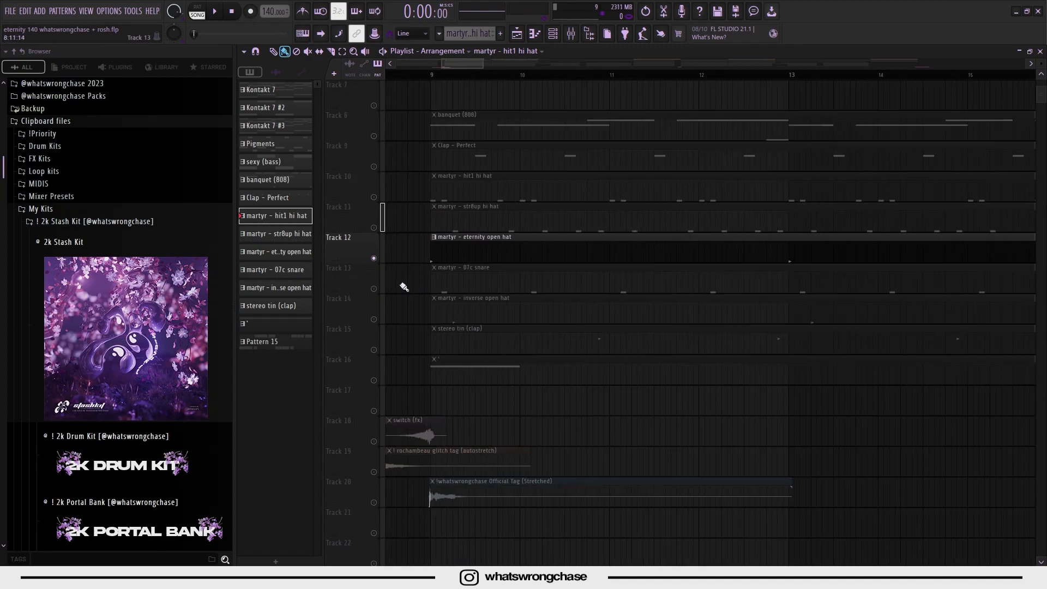
pyautogui.scroll(-5, 400, 284)
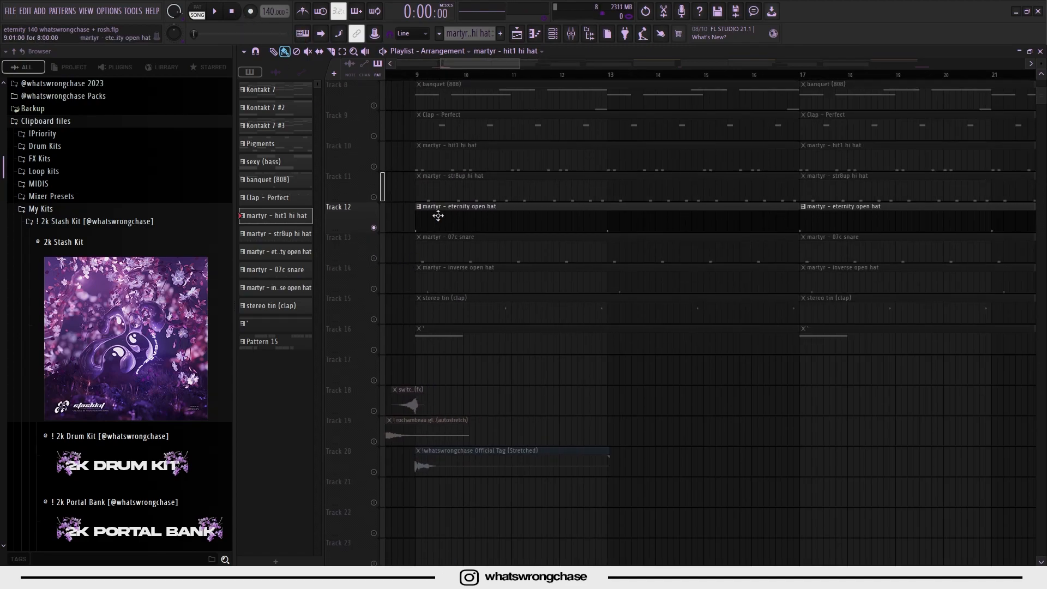
pyautogui.click(374, 258)
pyautogui.click(374, 320)
pyautogui.click(374, 289)
pyautogui.click(374, 289)
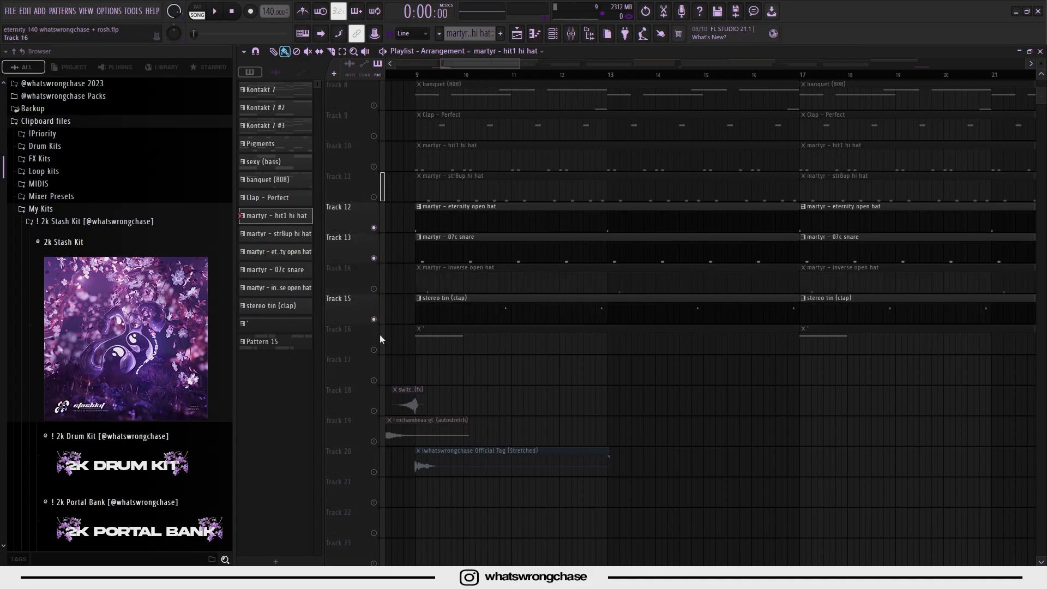
pyautogui.click(374, 350)
pyautogui.click(374, 289)
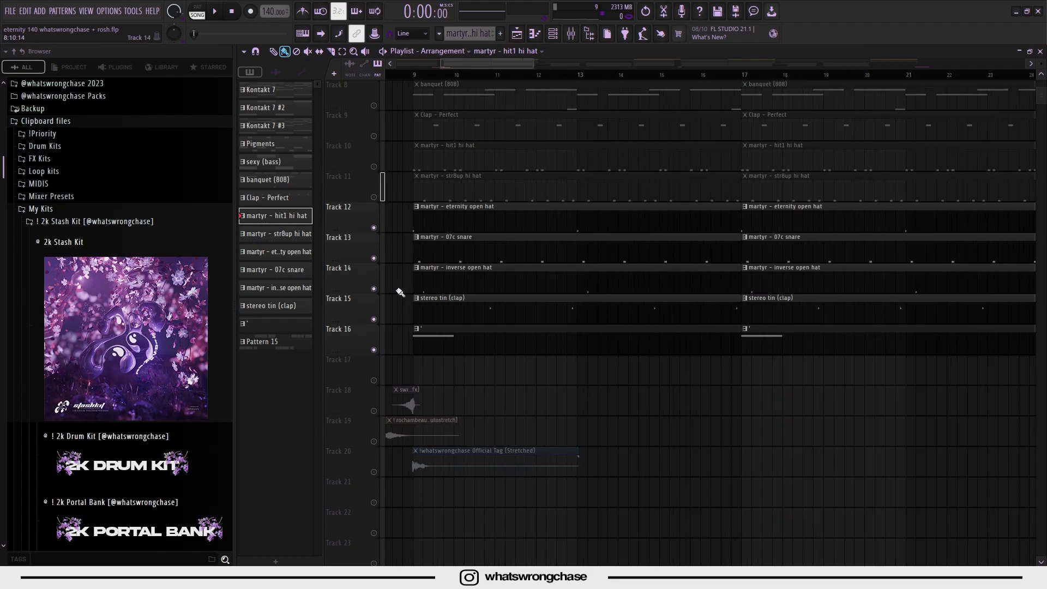
# Step: Unmute tracks 8 to 11 and play the combined 808 and drum tracks from bar 9
pyautogui.scroll(1, 427, 127)
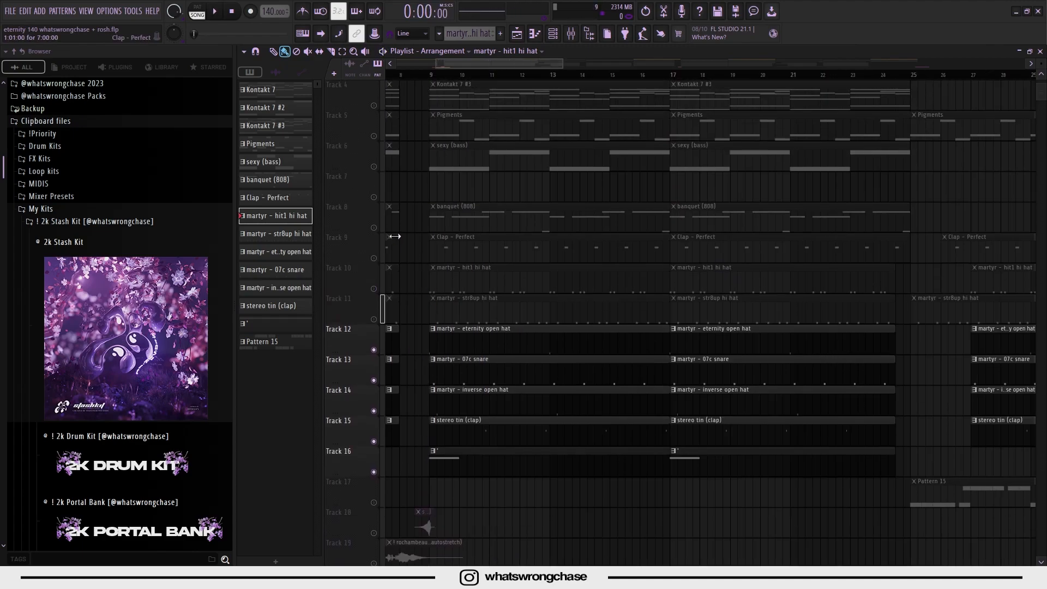
pyautogui.click(374, 228)
pyautogui.click(374, 258)
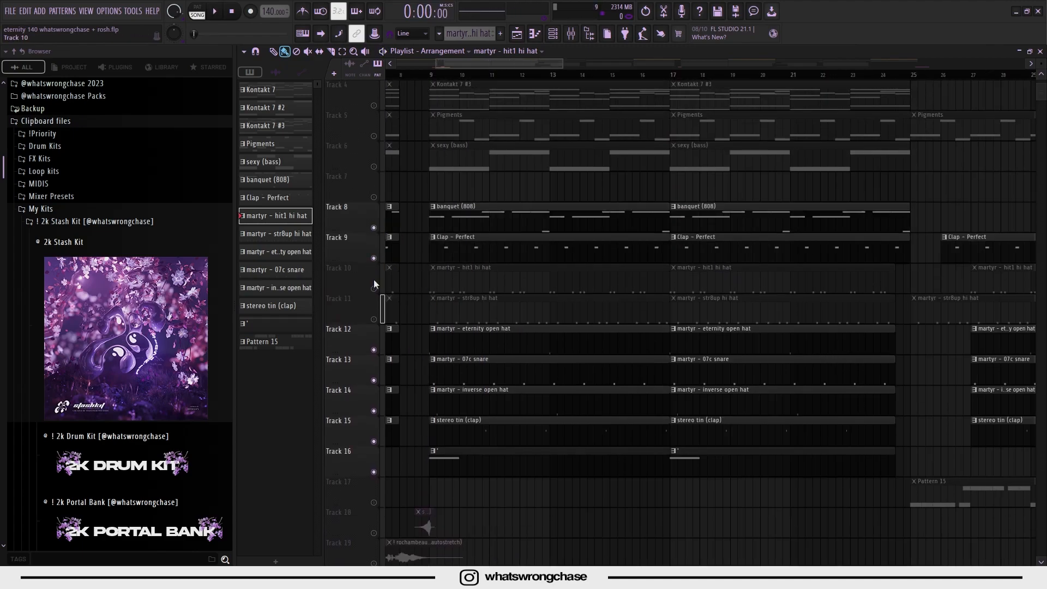
pyautogui.click(374, 289)
pyautogui.click(375, 319)
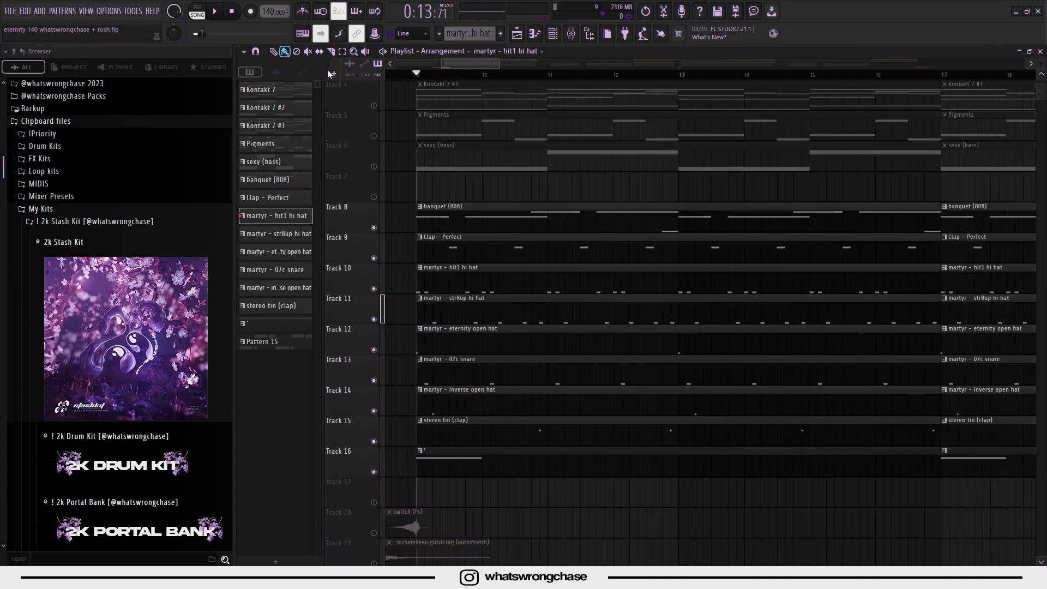
pyautogui.press('space')
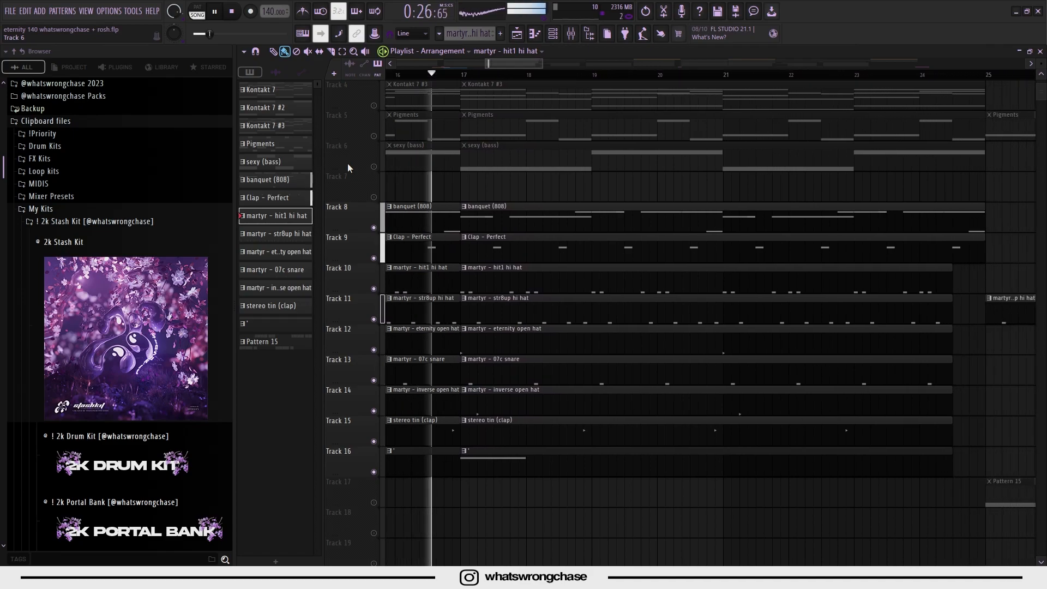
pyautogui.press('space')
# Step: Inspect ValhallaSupermassive on the mixer's master track, enable the effect and close its window
pyautogui.press('F9')
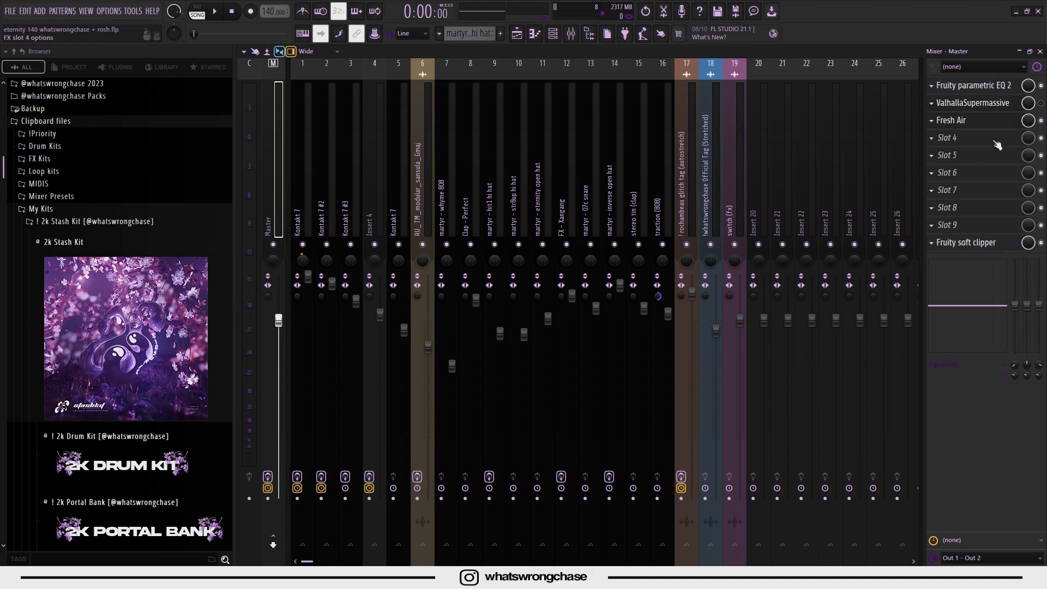
pyautogui.click(976, 103)
pyautogui.moveTo(555, 143); pyautogui.dragTo(555, 139)
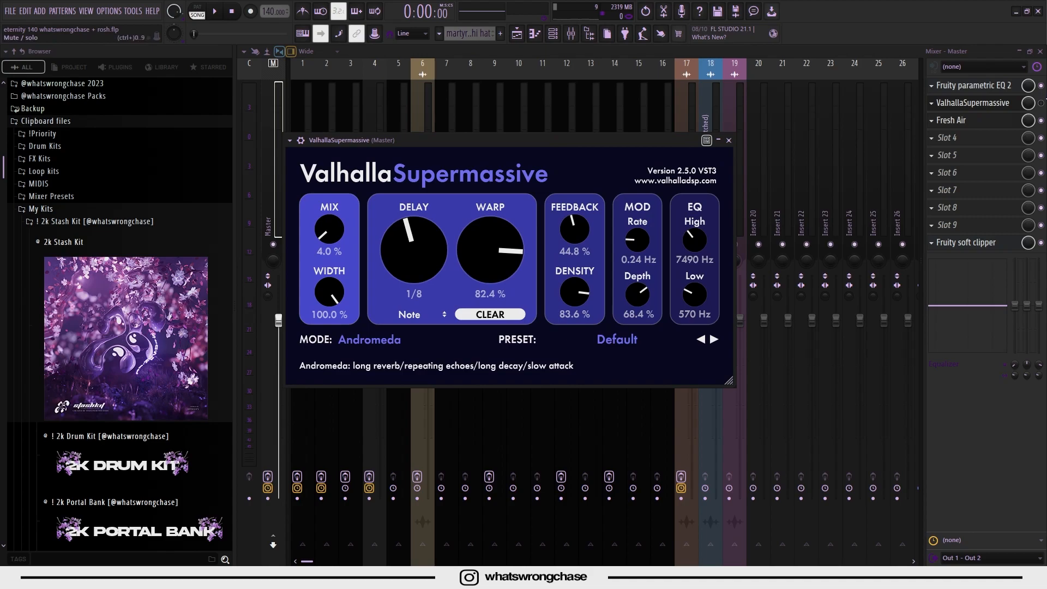
pyautogui.click(1042, 103)
pyautogui.press('Escape')
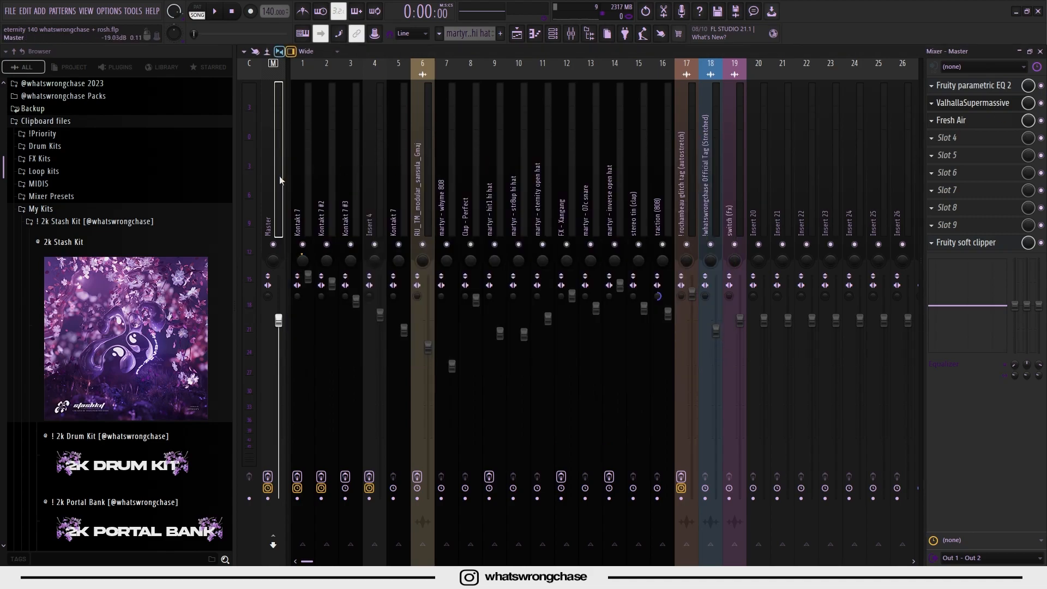
# Step: Review the Slight Ambience settings of ValhallaSupermassive on the master and return to the playlist
pyautogui.click(974, 104)
pyautogui.moveTo(489, 145)
pyautogui.mouseDown()
pyautogui.moveTo(475, 132)
pyautogui.moveTo(493, 132)
pyautogui.moveTo(491, 142)
pyautogui.mouseUp()
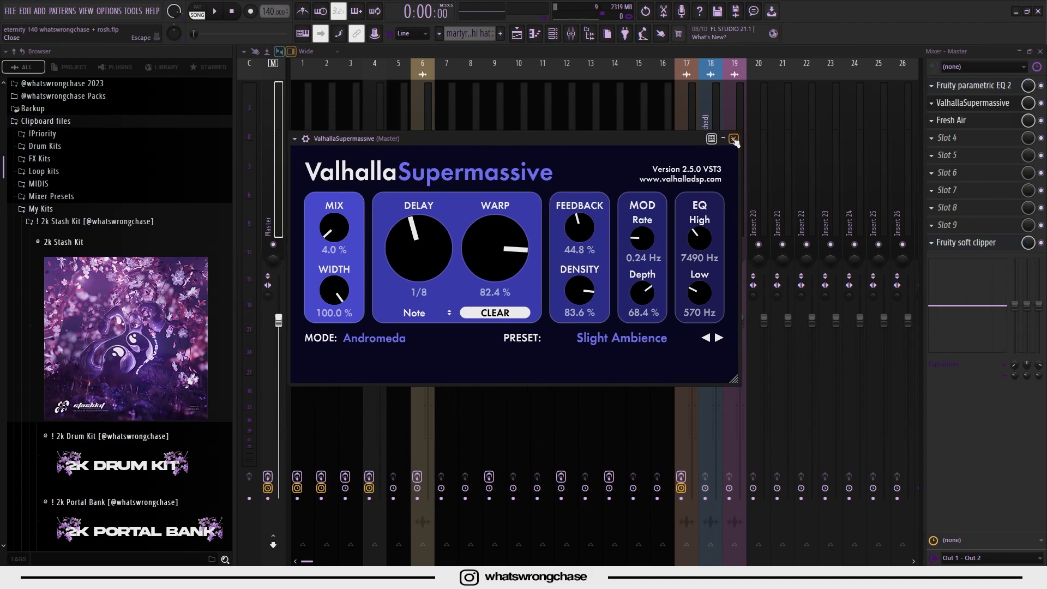
pyautogui.press('Escape')
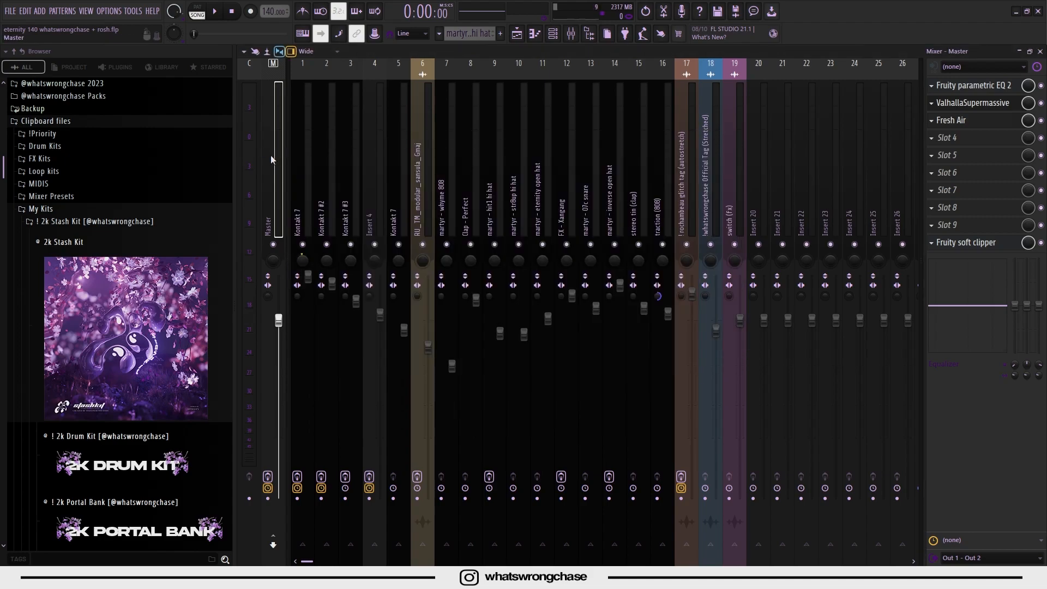
pyautogui.click(517, 34)
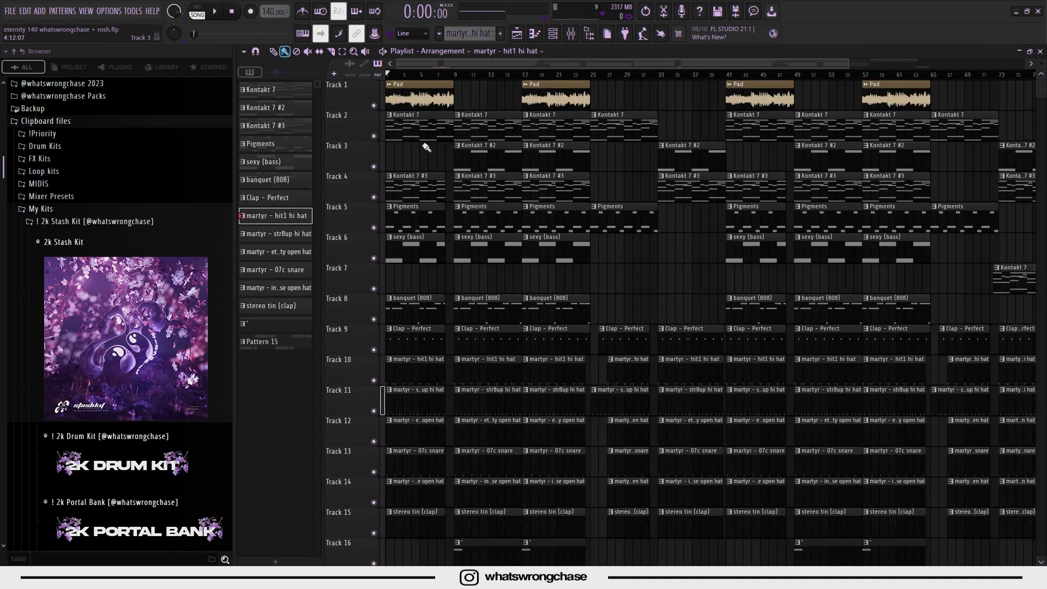
pyautogui.click(569, 37)
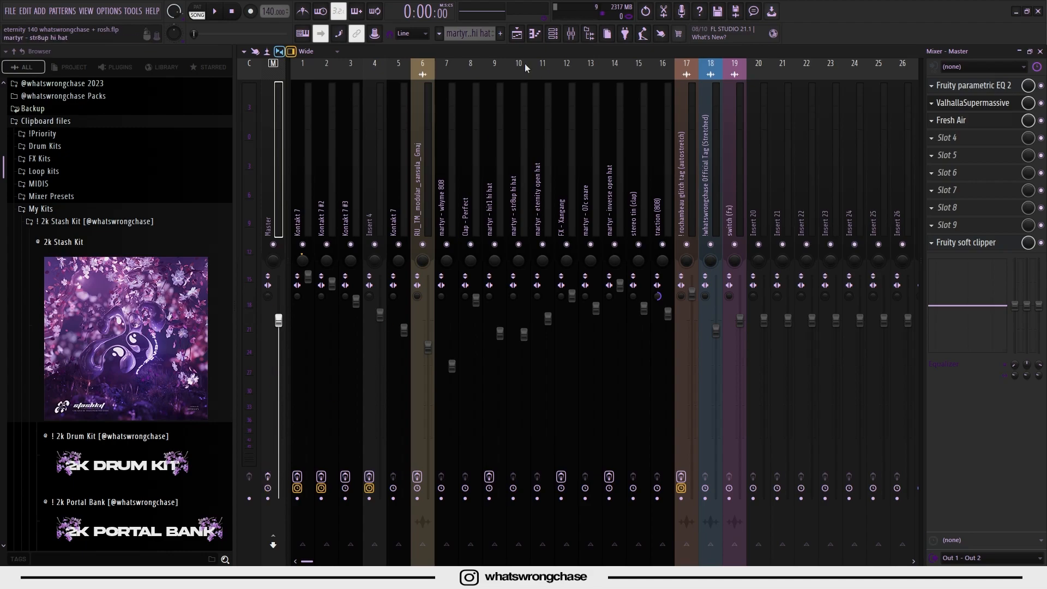
pyautogui.click(516, 34)
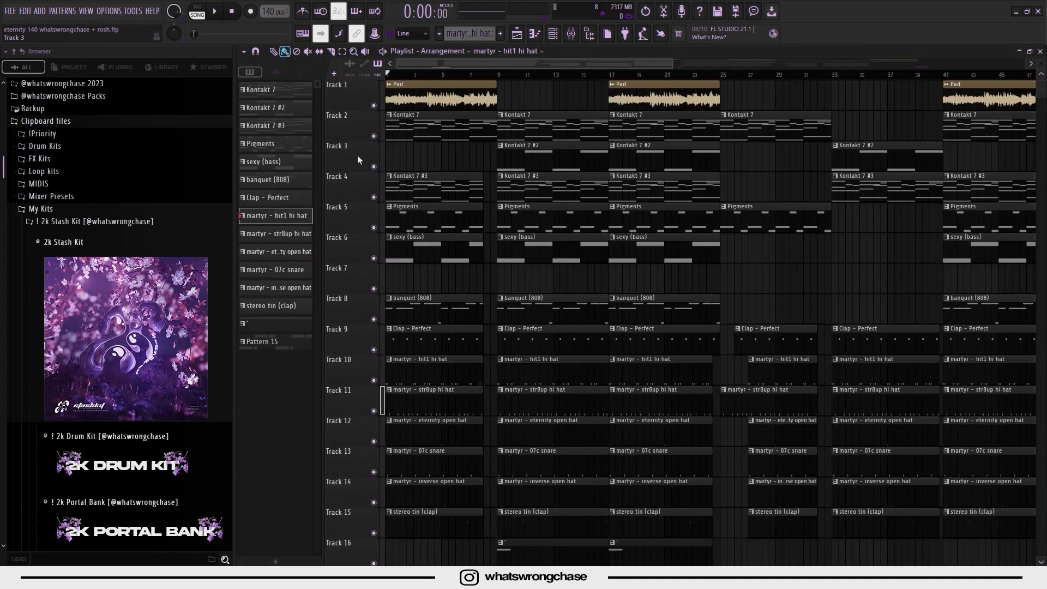
# Step: Play the arrangement from the start and mute the effect and producer tag tracks 18, 19 and 20 during playback
pyautogui.press('space')
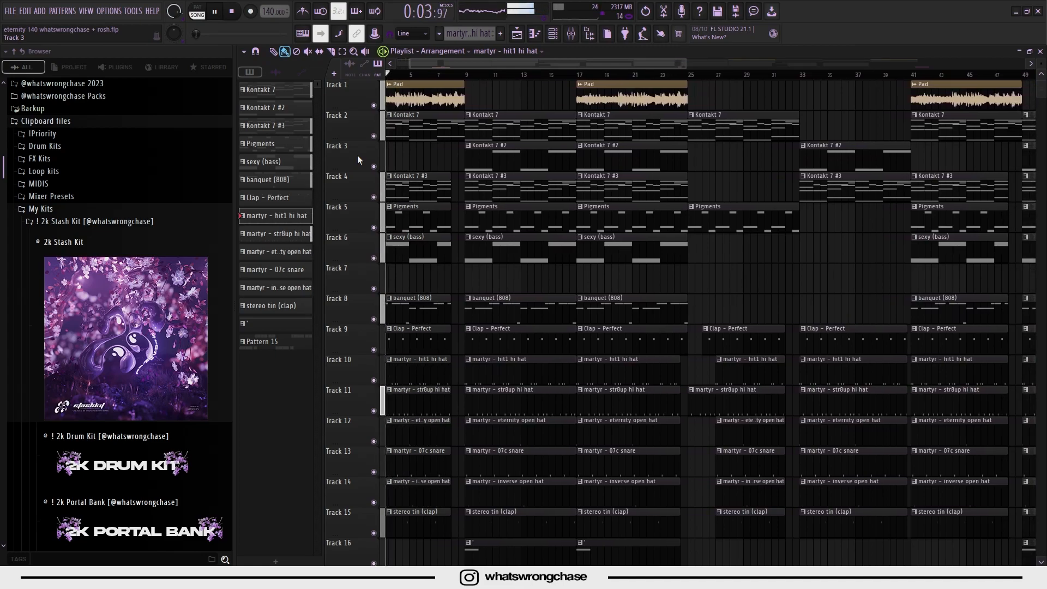
pyautogui.scroll(-2, 357, 155)
pyautogui.scroll(-3, 358, 155)
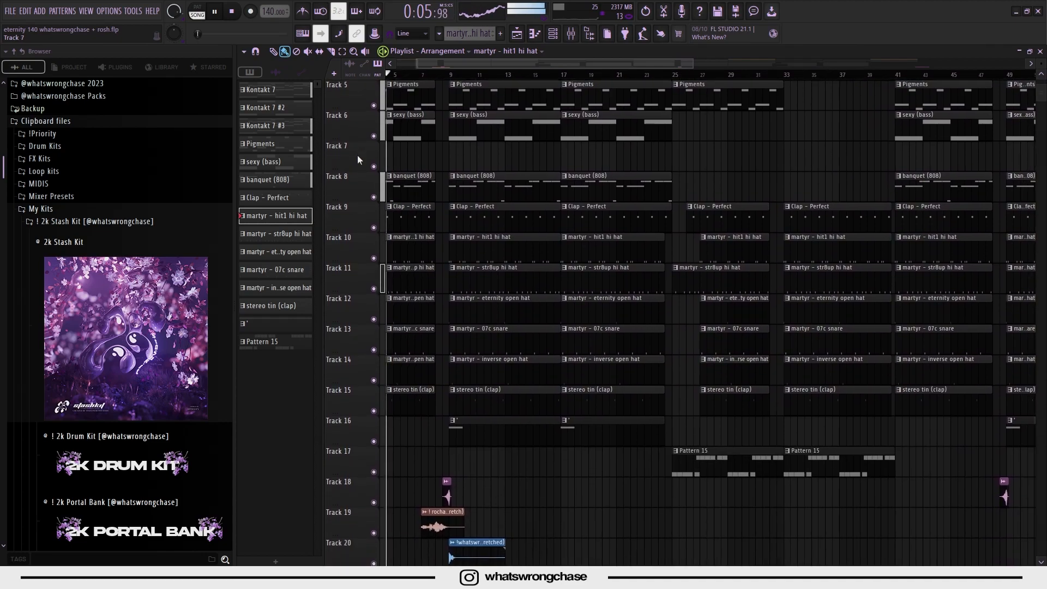
pyautogui.click(374, 502)
pyautogui.click(374, 471)
pyautogui.click(374, 533)
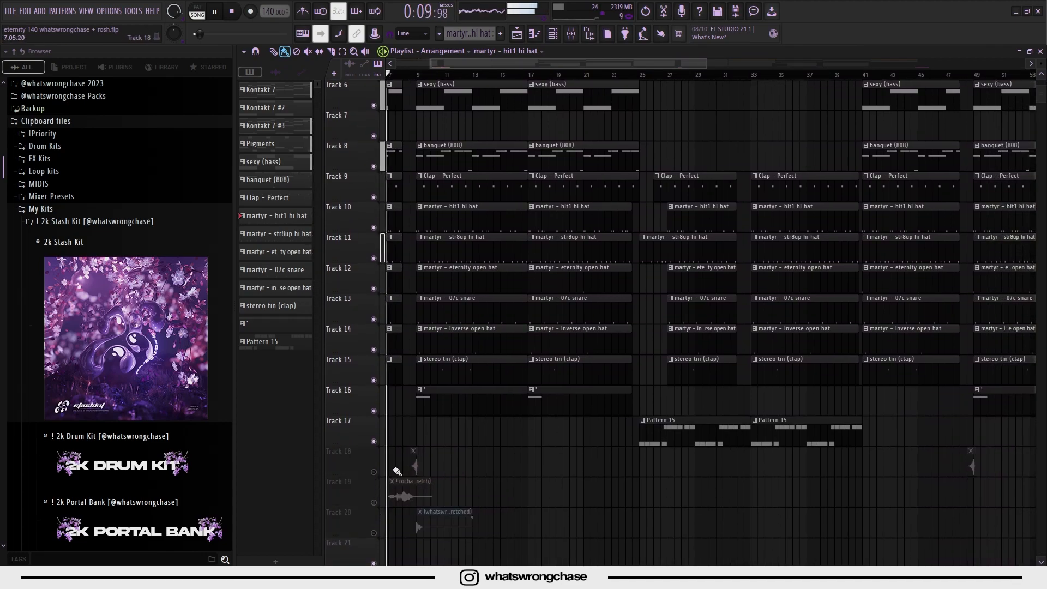
pyautogui.scroll(4, 417, 480)
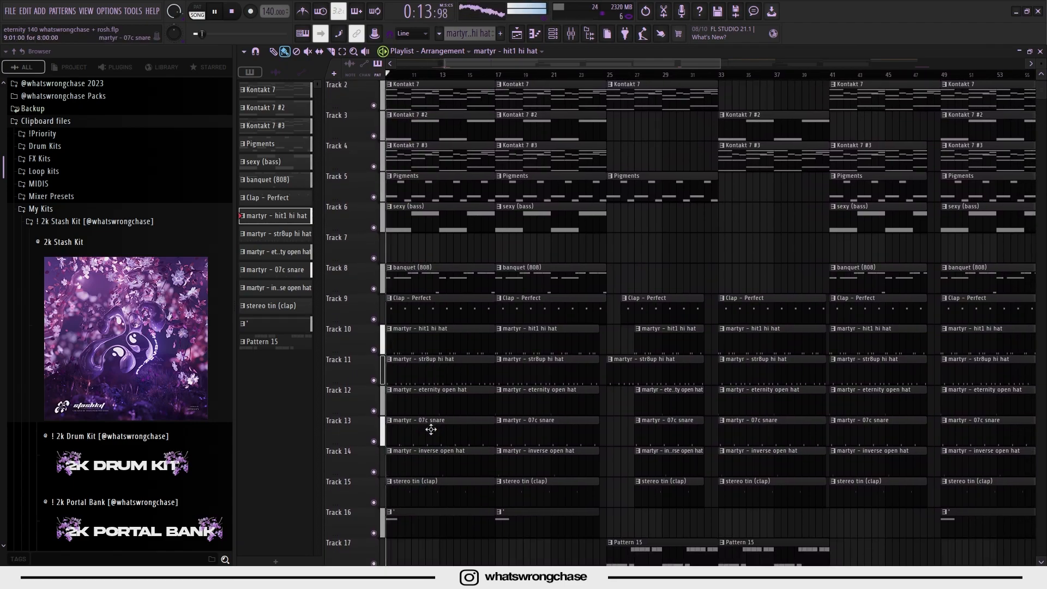
pyautogui.press('space')
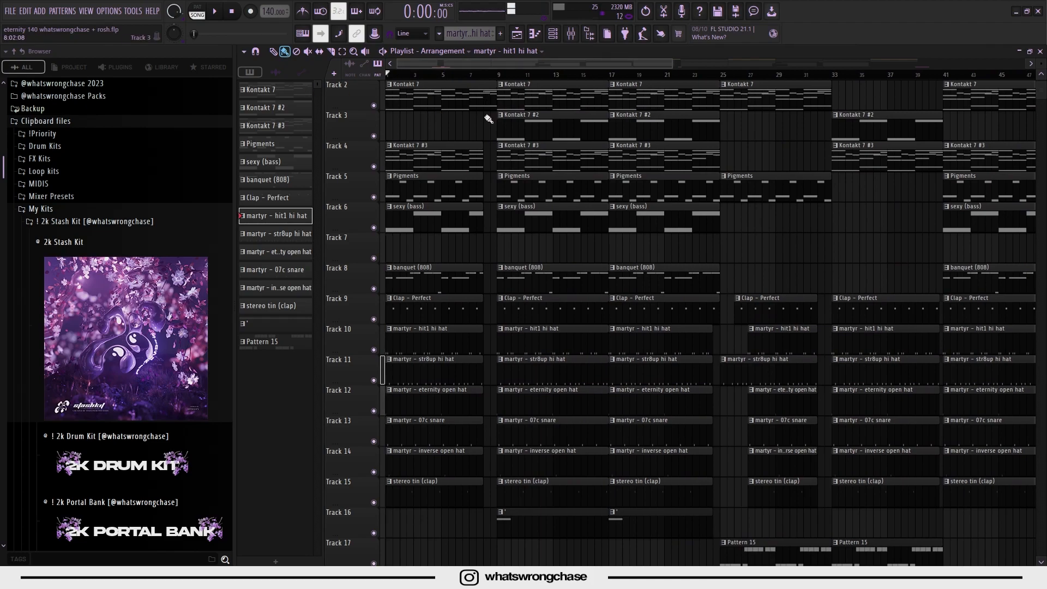
# Step: Check ValhallaSupermassive on the master once more, close it and play the arrangement in the playlist
pyautogui.click(570, 35)
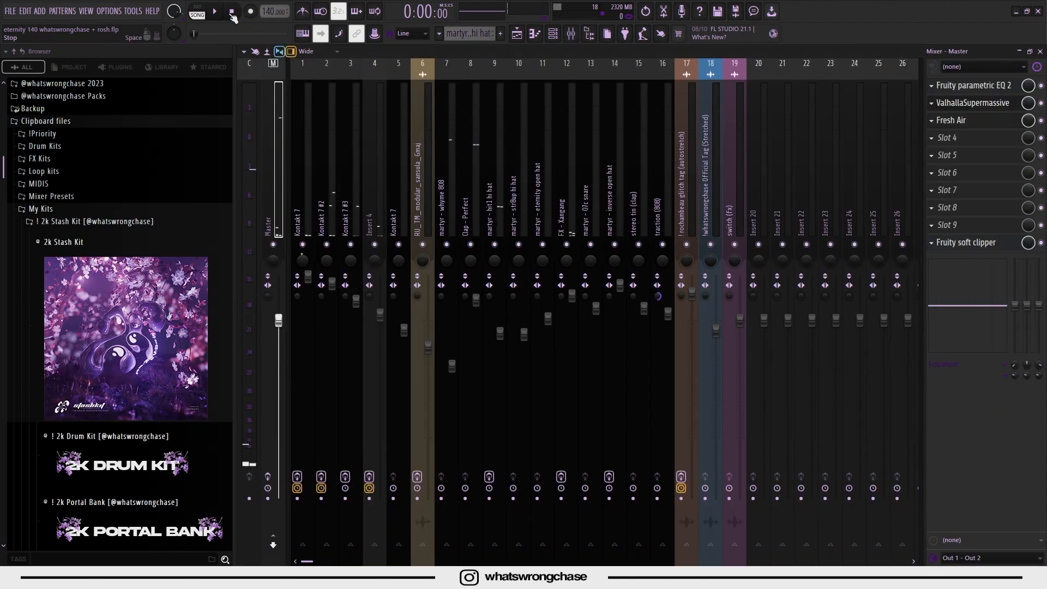
pyautogui.click(976, 104)
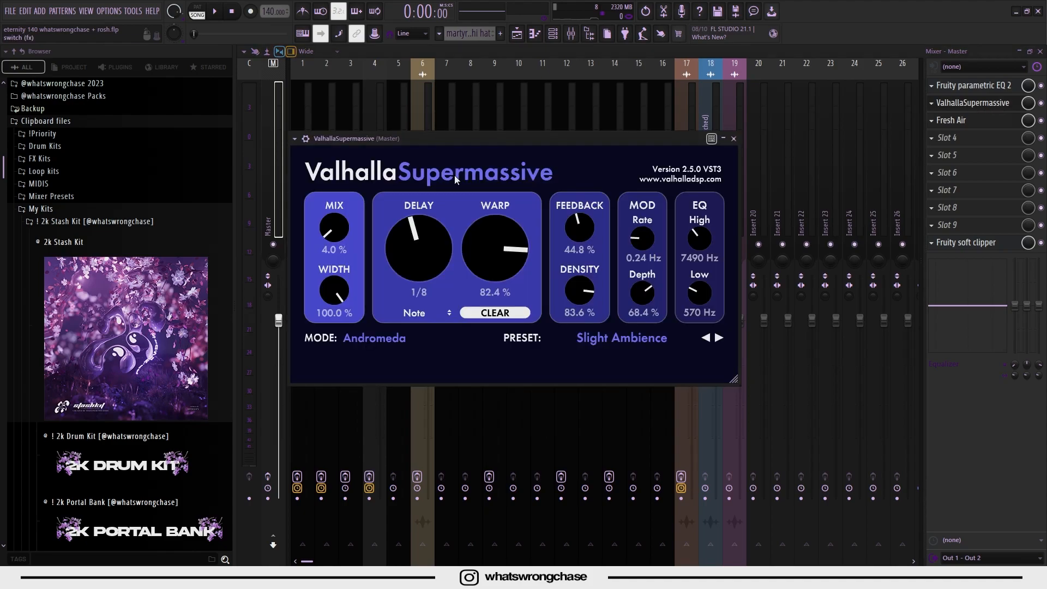
pyautogui.click(734, 139)
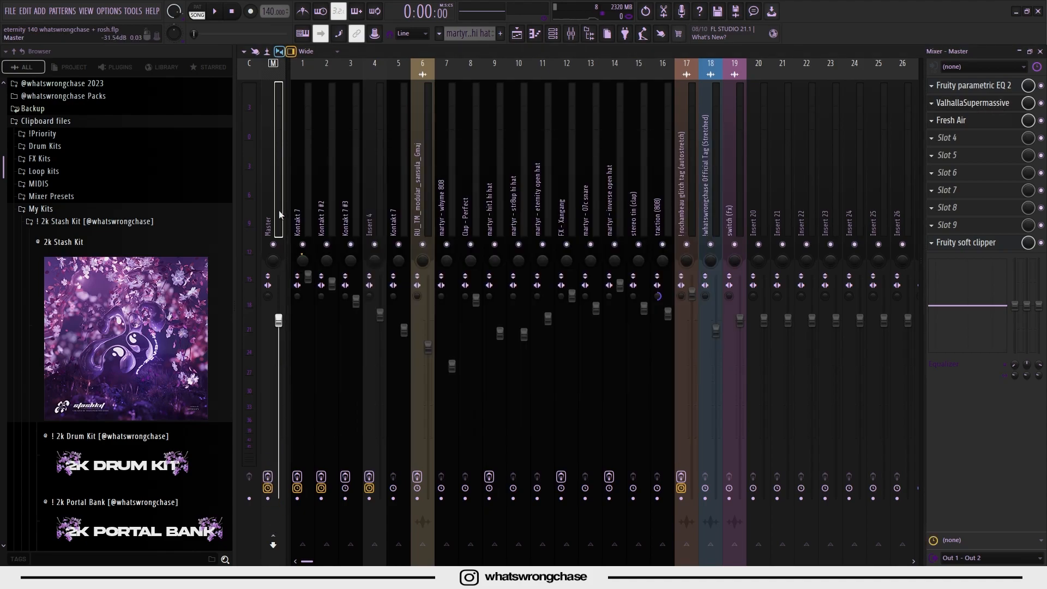
pyautogui.click(517, 33)
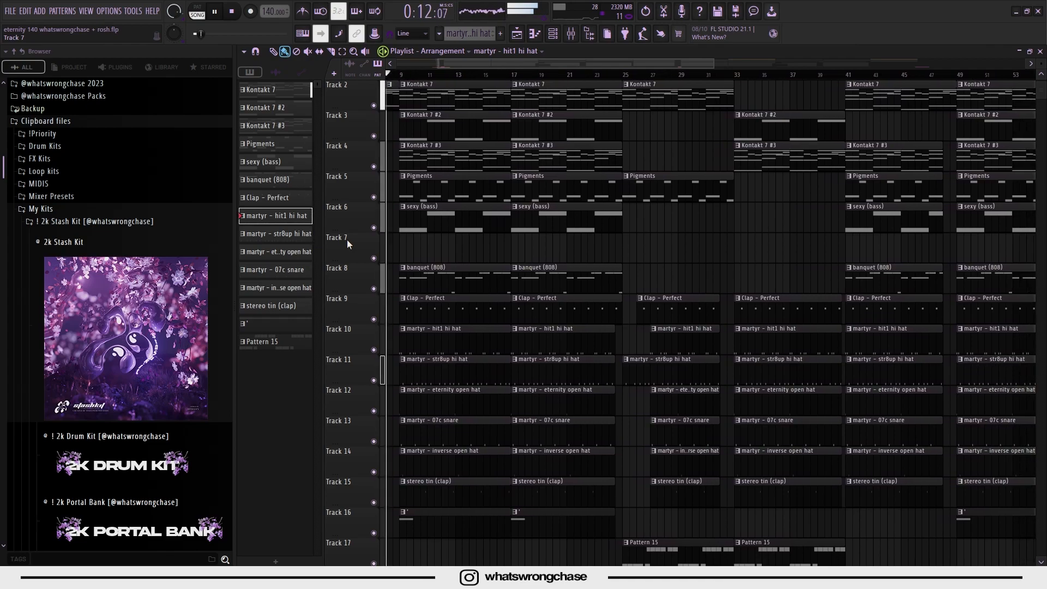
pyautogui.press('space')
# Step: Isolate the 808 and drum tracks 8 to 15 and play them from bar 1
pyautogui.scroll(4, 464, 255)
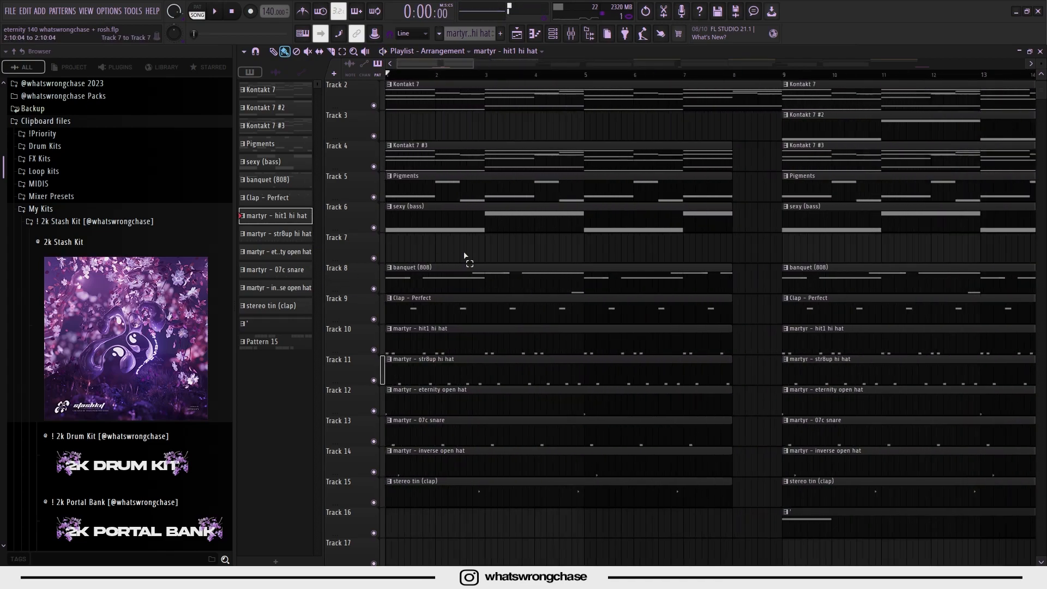
pyautogui.scroll(-3, 464, 255)
pyautogui.scroll(2, 454, 251)
pyautogui.scroll(-2, 447, 249)
pyautogui.rightClick(374, 228)
pyautogui.click(374, 258)
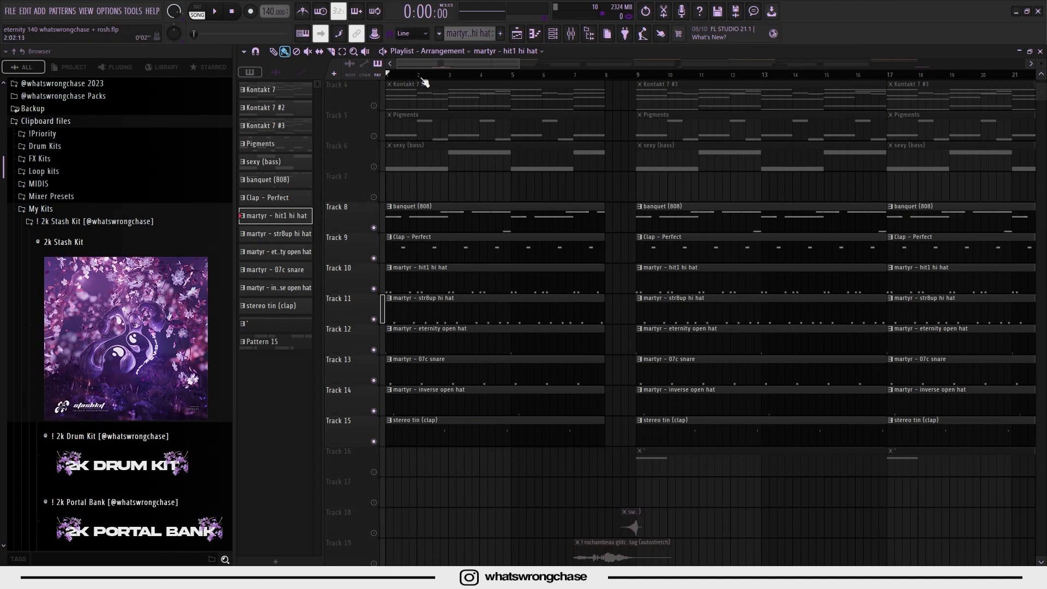
pyautogui.press('space')
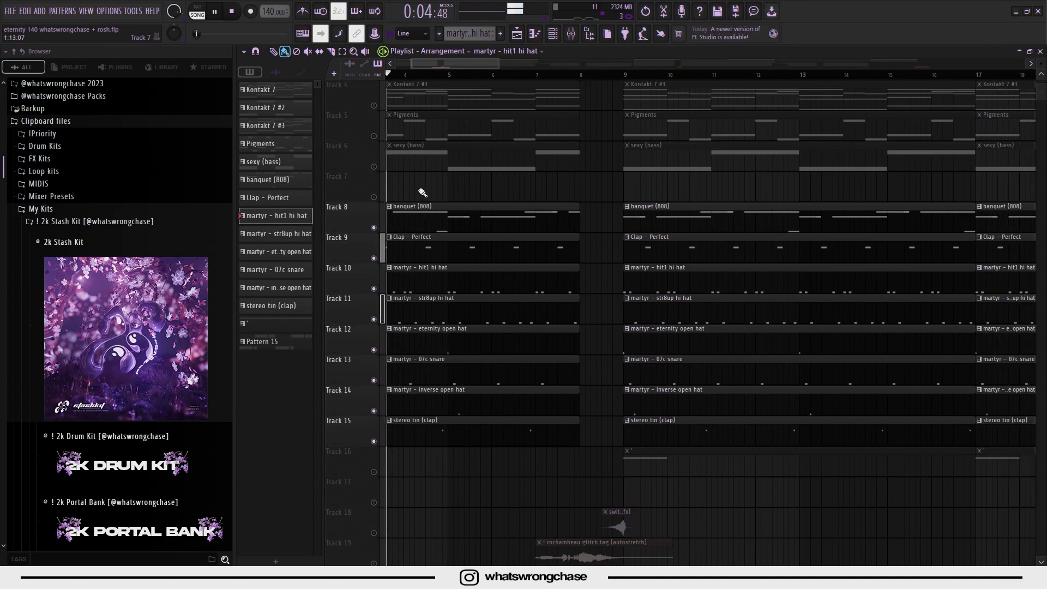
pyautogui.press('space')
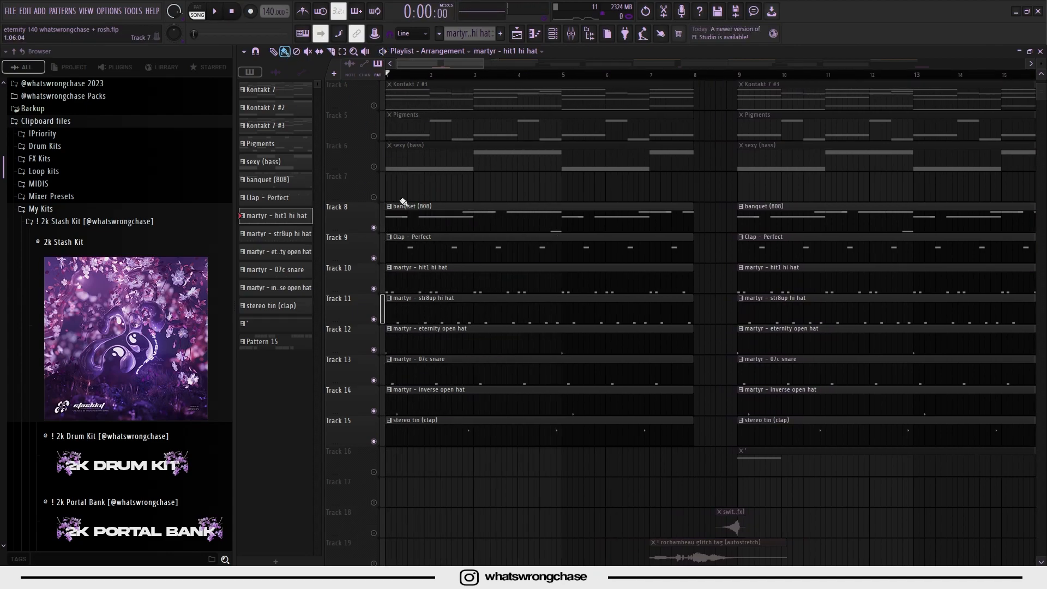
# Step: Show the whole arrangement in the playlist and play it from the beginning with all tracks audible
pyautogui.scroll(3, 430, 199)
pyautogui.scroll(2, 457, 194)
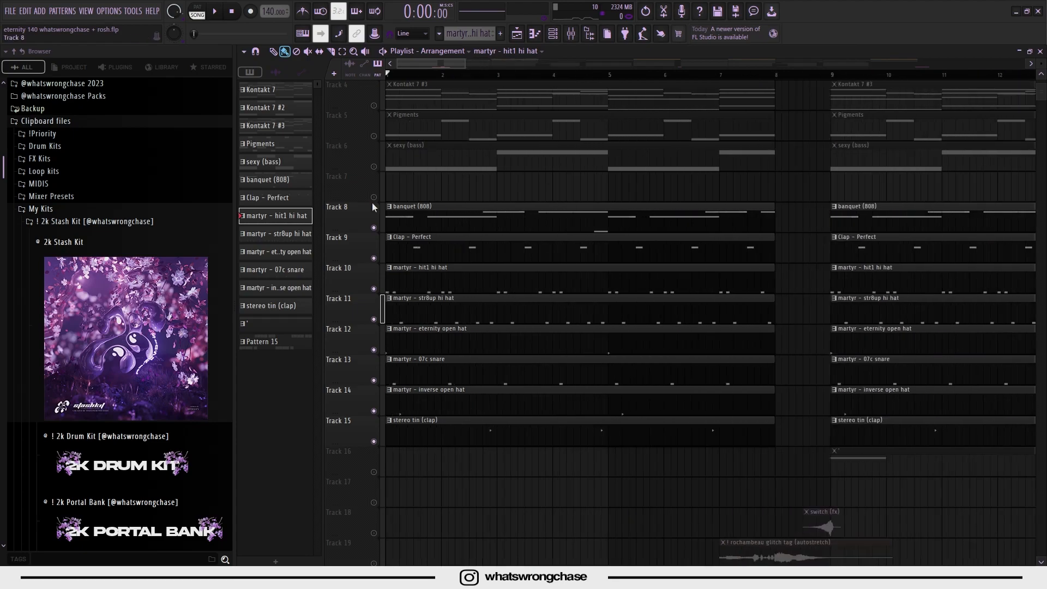
pyautogui.scroll(3, 431, 180)
pyautogui.scroll(-7, 430, 165)
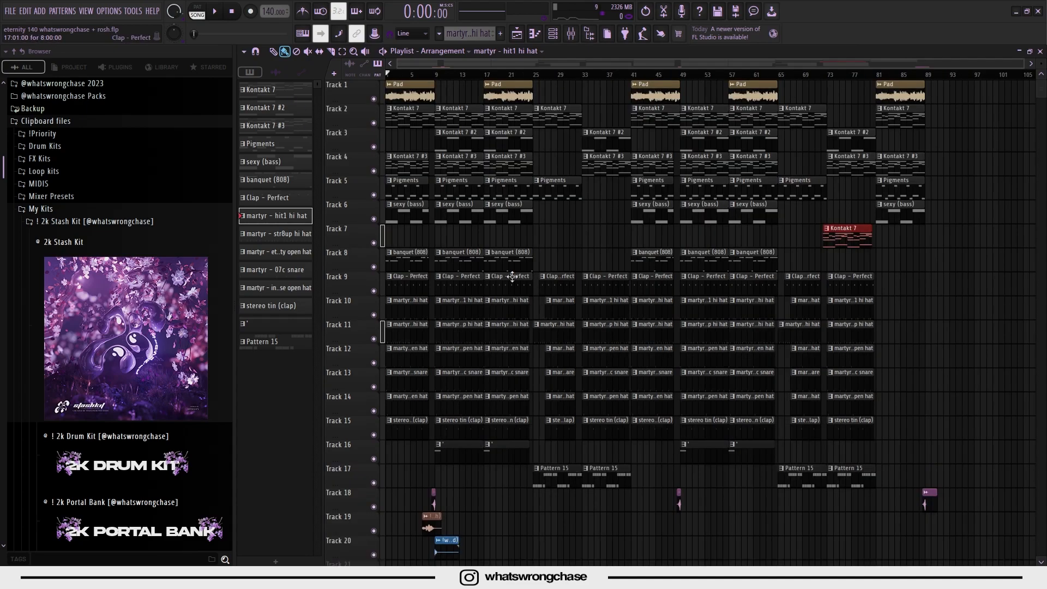
pyautogui.press('space')
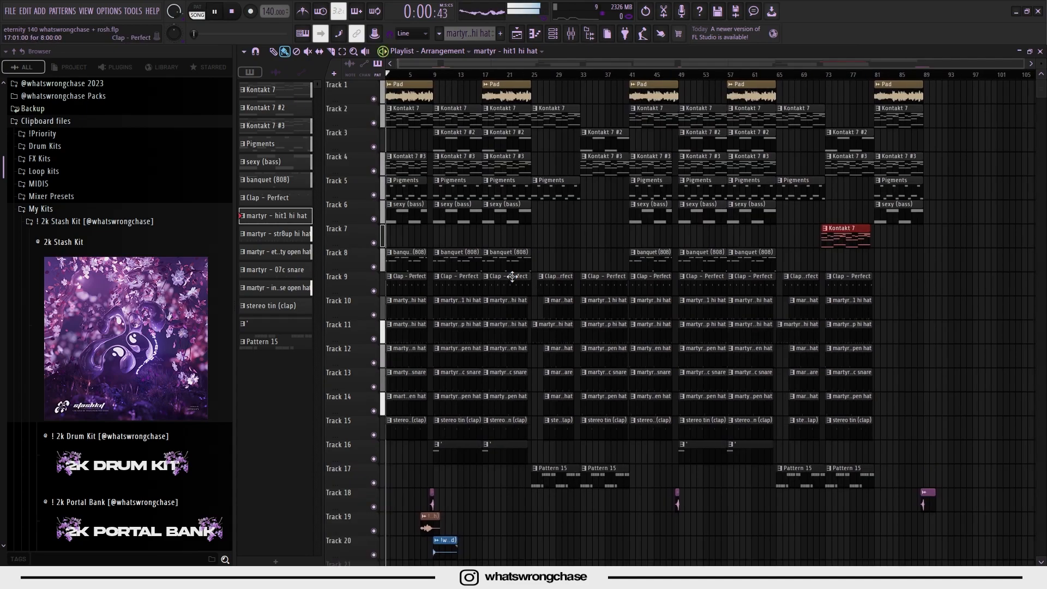